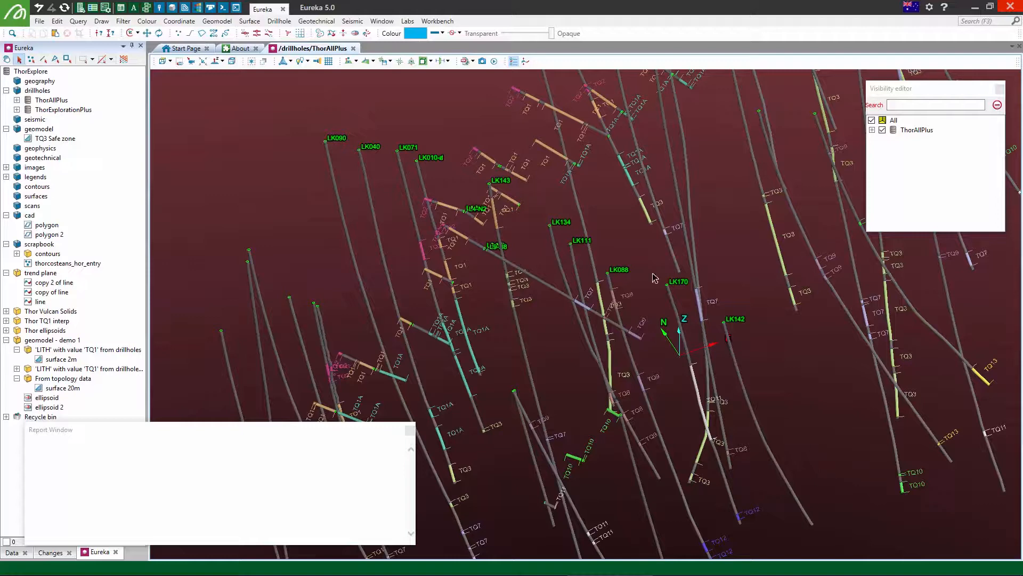
- Set up a new implicit surface from the ThorAllPlus drillholes, modelling only the LITH value TQ1
right_click_drag(565, 293, 535, 227)
middle_click_drag(534, 226, 623, 424)
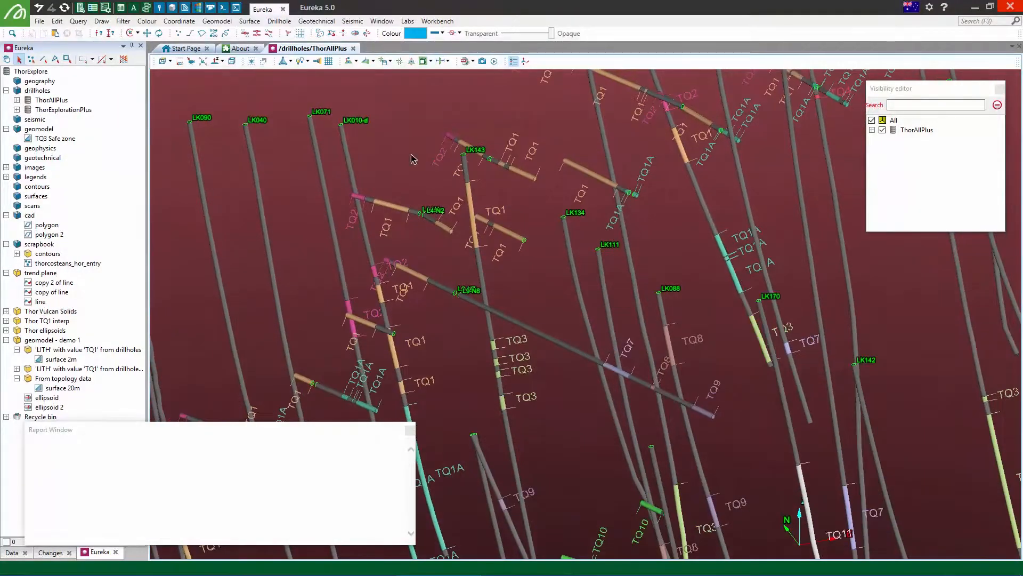
left_click(214, 22)
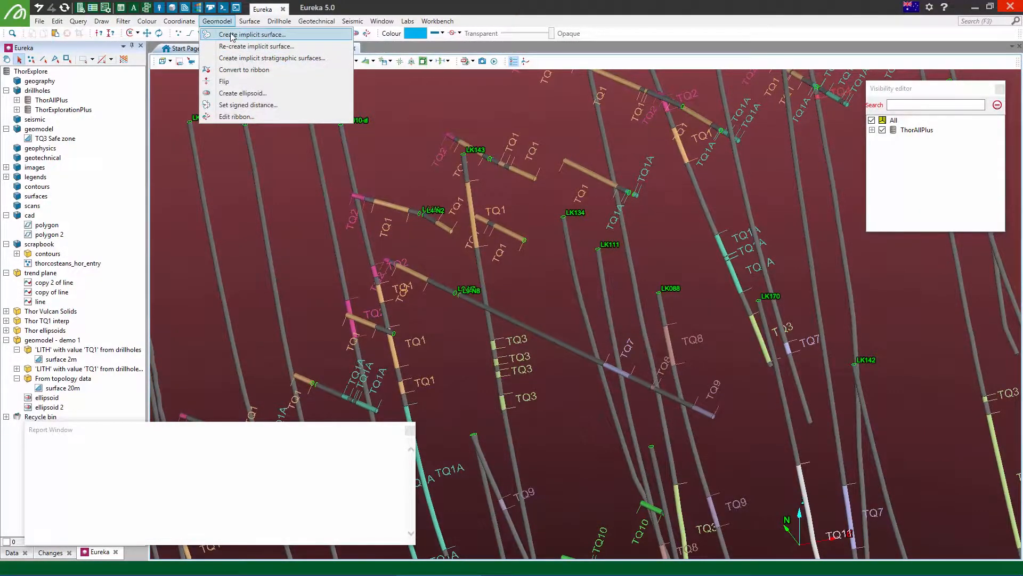
left_click(230, 36)
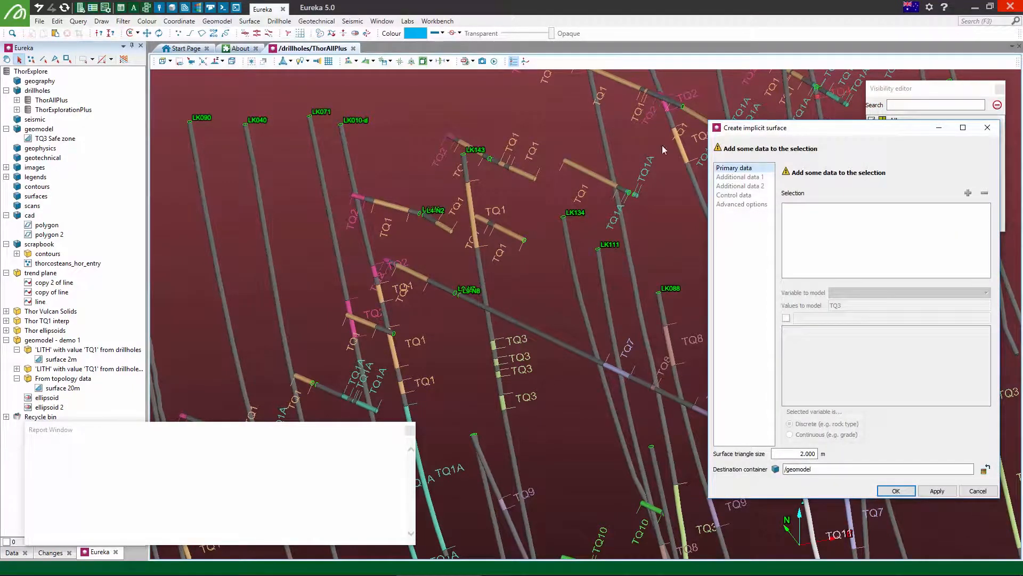
left_click(53, 100)
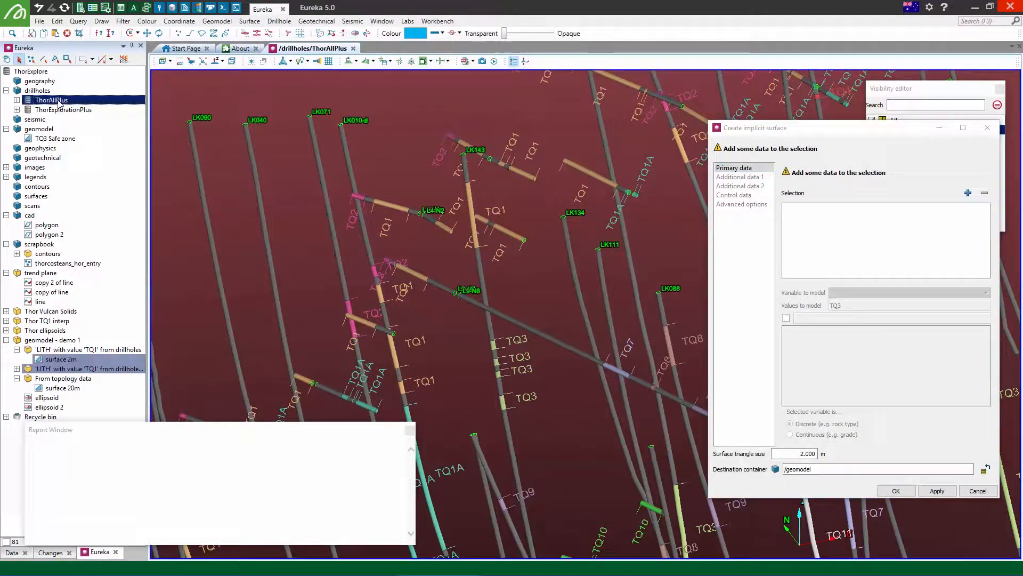
left_click(968, 194)
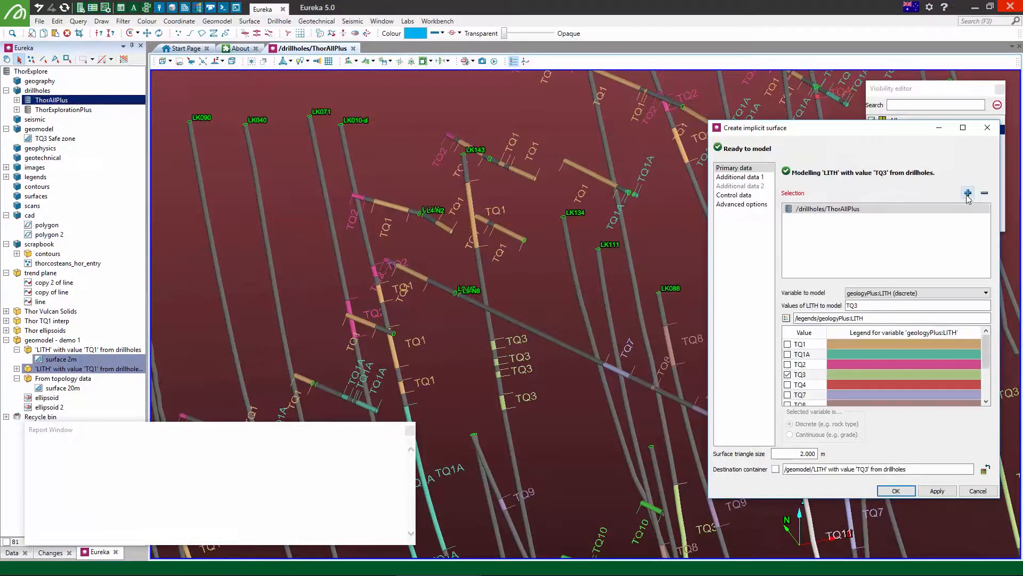
left_click(788, 344)
left_click(787, 374)
- Report the properties of a drillhole containing TQ1 intervals near LK143 and examine its geologyPlus records
left_click(515, 202)
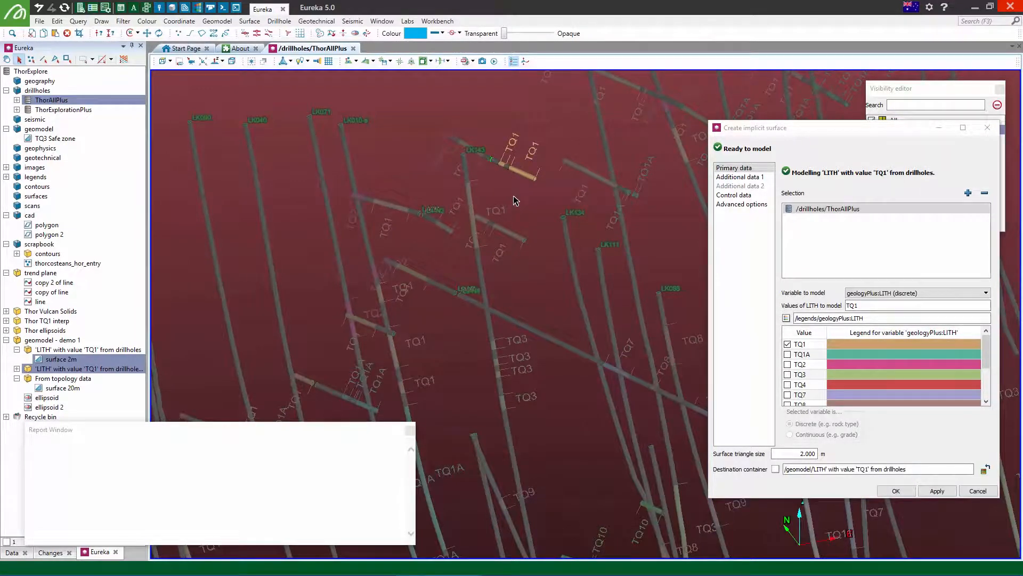
left_click(79, 21)
left_click(99, 96)
left_click_drag(407, 471, 407, 520)
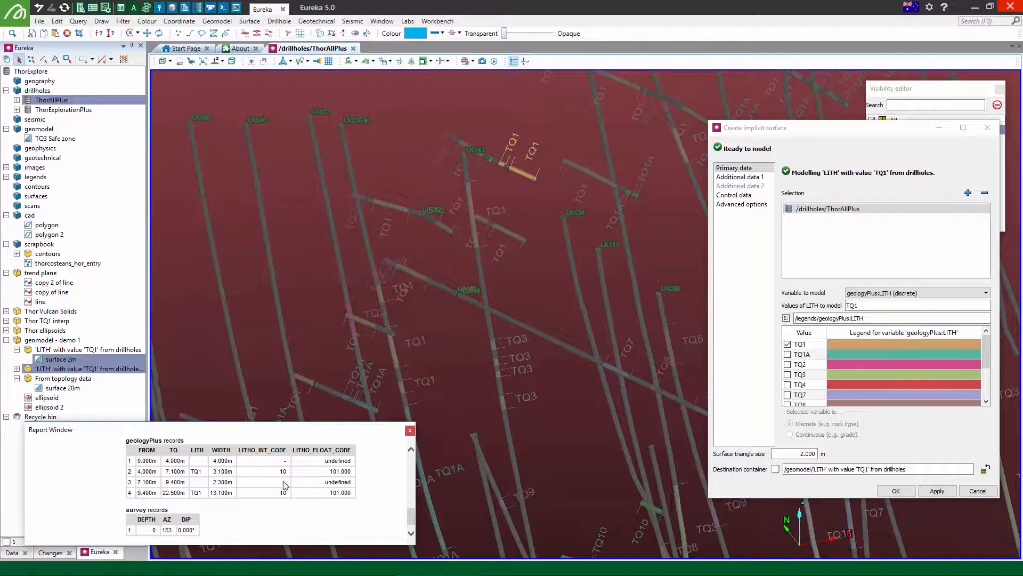
left_click(559, 454)
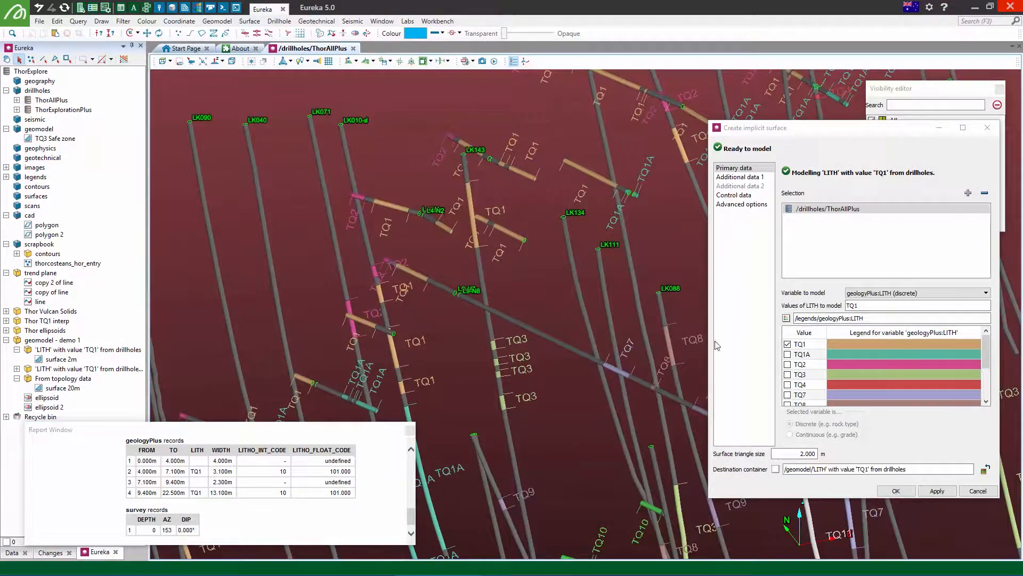
- Set the variable to model to geologyPlus:LITHO_INT_CODE with value 10, treated as a discrete variable
left_click(937, 294)
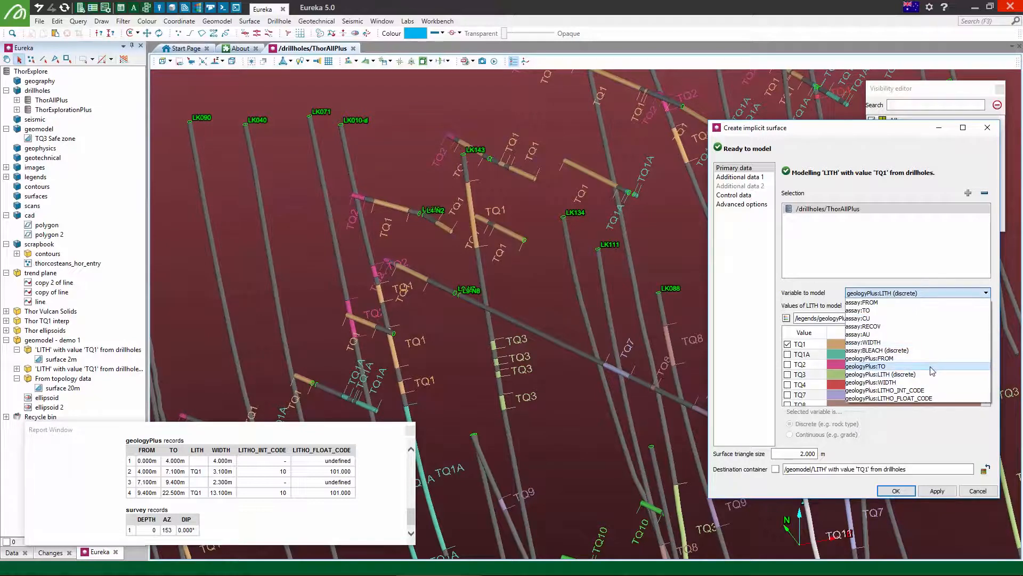
left_click(916, 391)
double_click(901, 306)
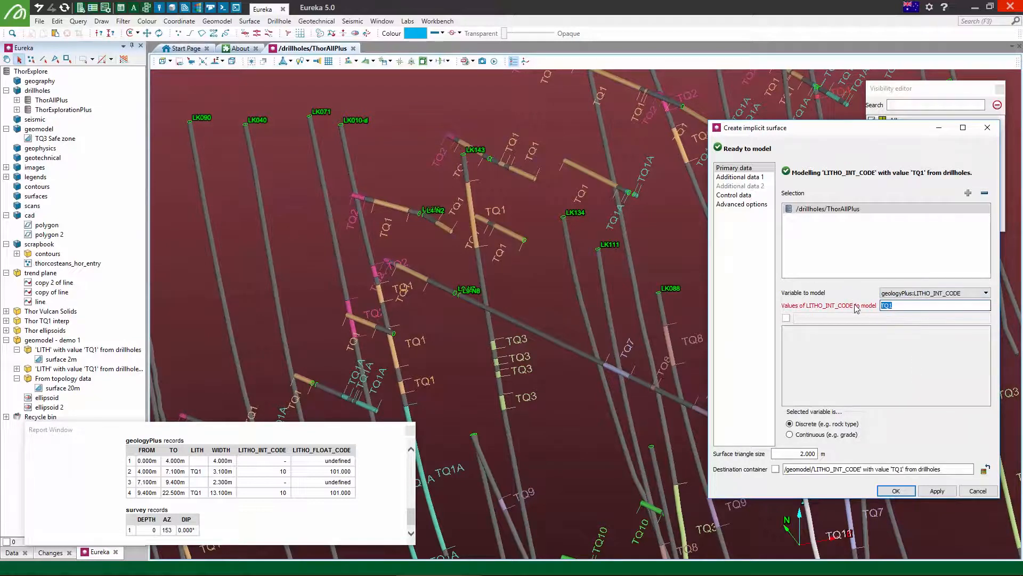
type("10")
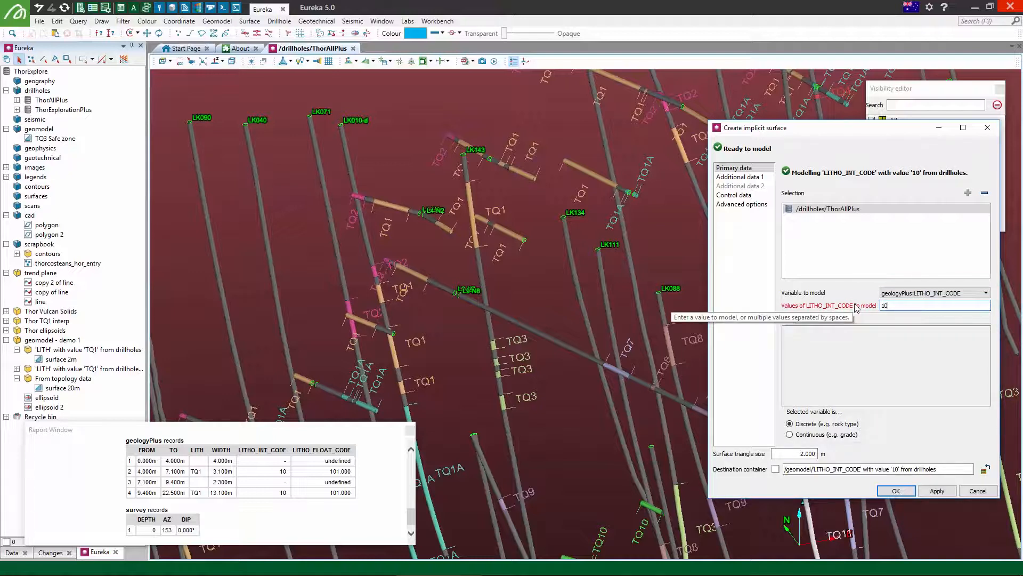
key("Tab")
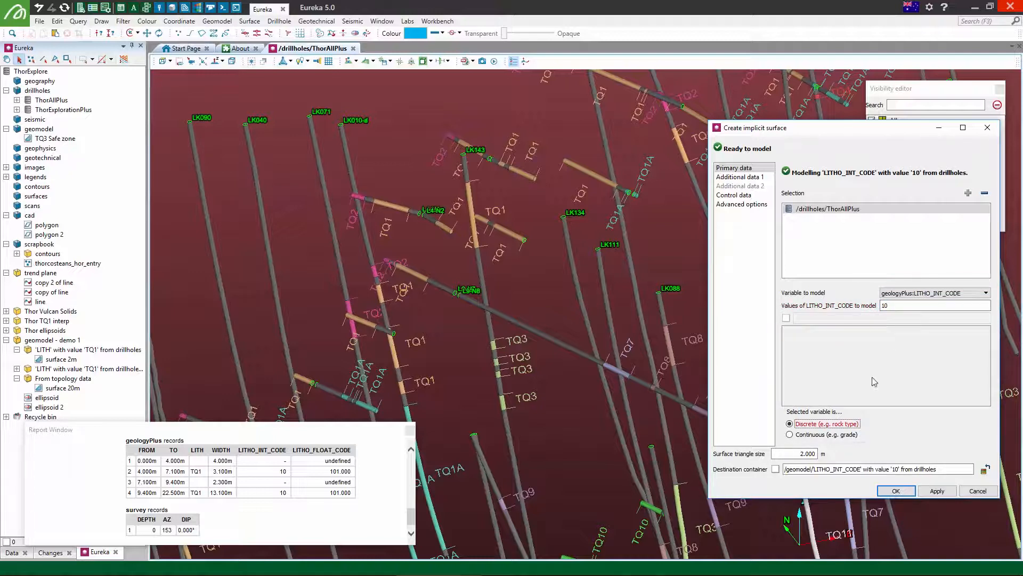
left_click(809, 436)
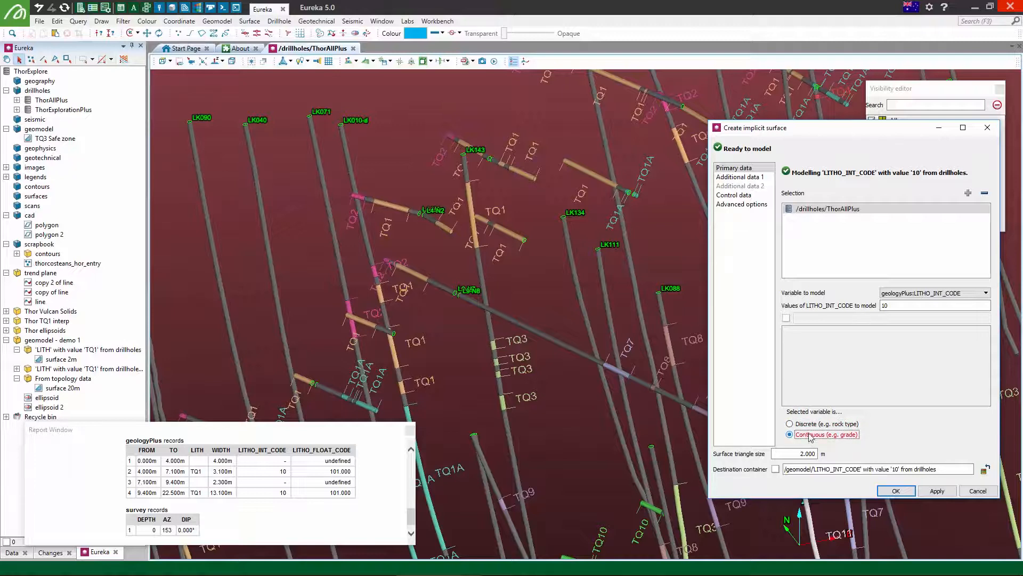
left_click(808, 425)
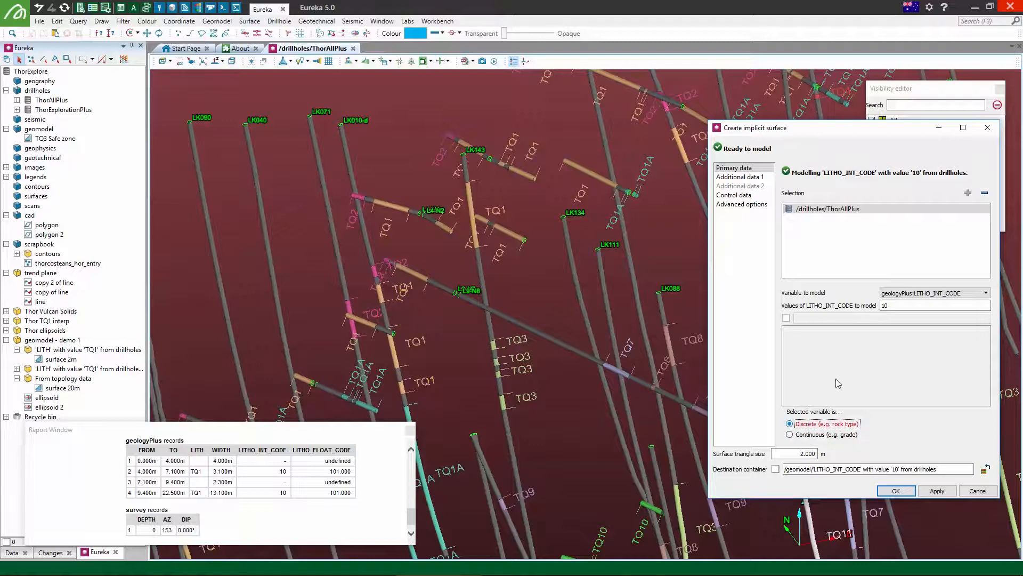
- Create the LITHO_INT_CODE surface with a 2 m triangle size and inspect its shape and properties
left_click(897, 491)
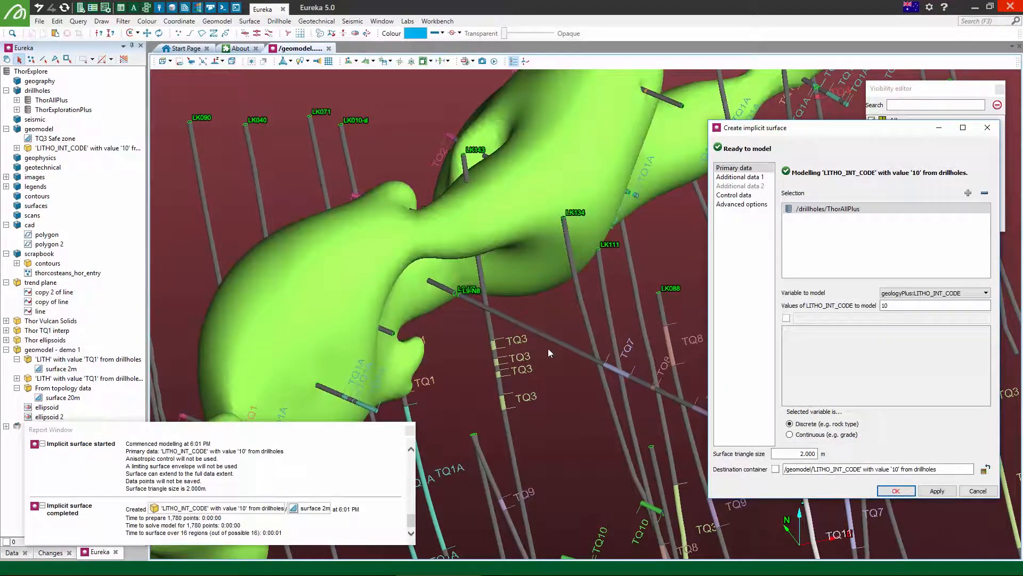
middle_click_drag(548, 349, 522, 120)
right_click_drag(519, 207, 539, 240)
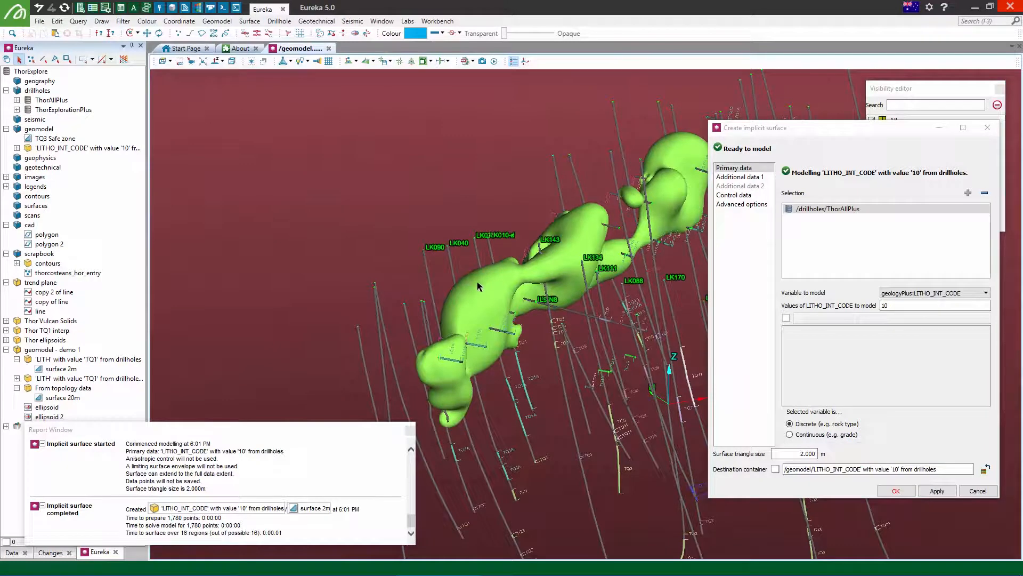
mouse_move(478, 283)
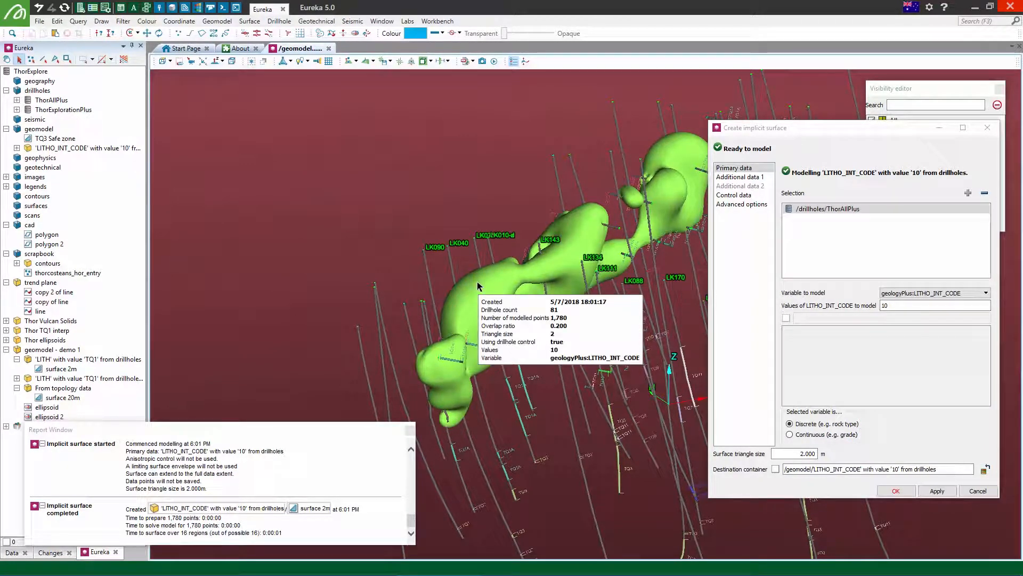
right_click_drag(500, 116, 452, 277)
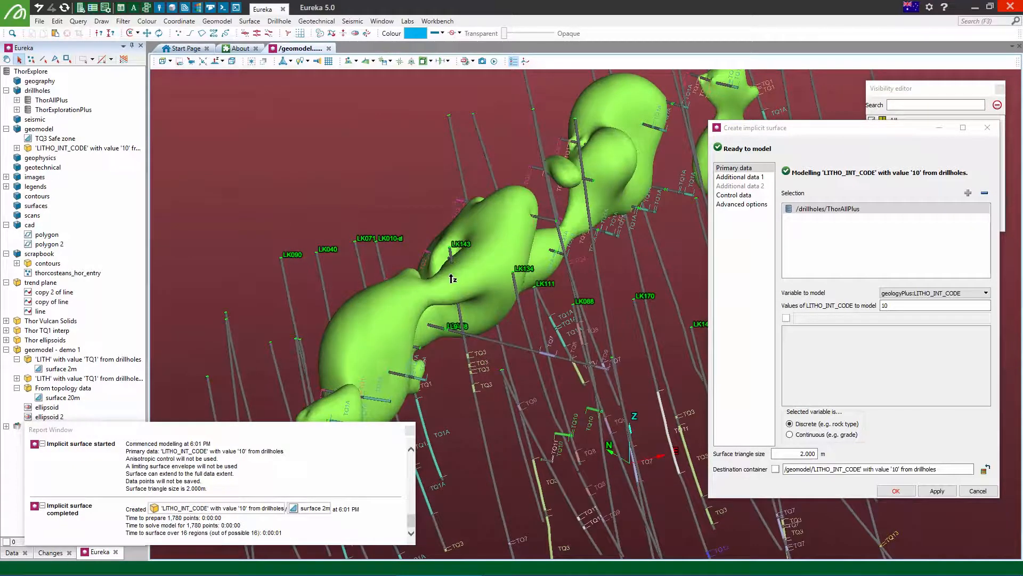
- Delete the 2 m LITHO_INT_CODE surface and its container from the geomodel folder
left_click(16, 148)
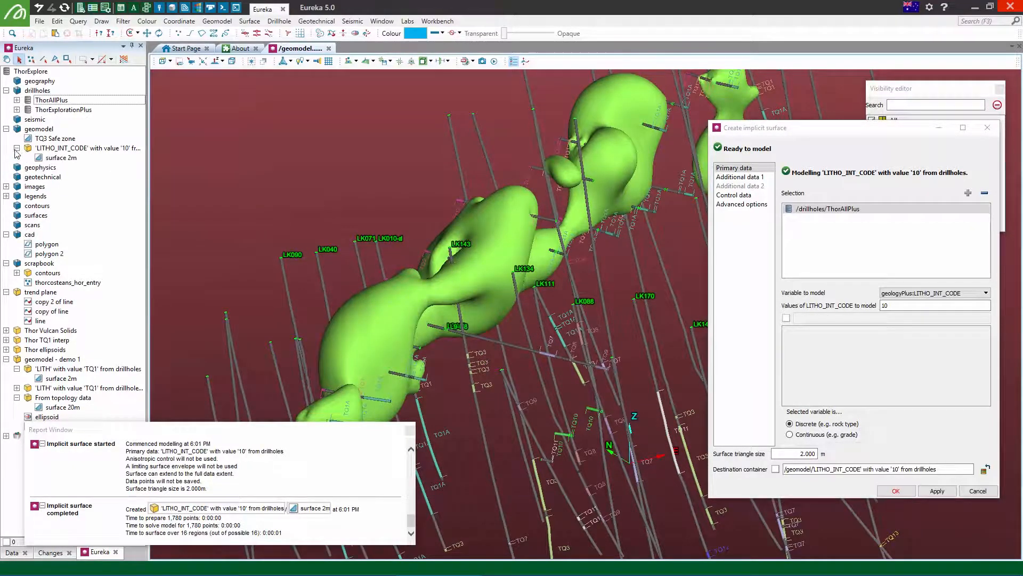
left_click(52, 159)
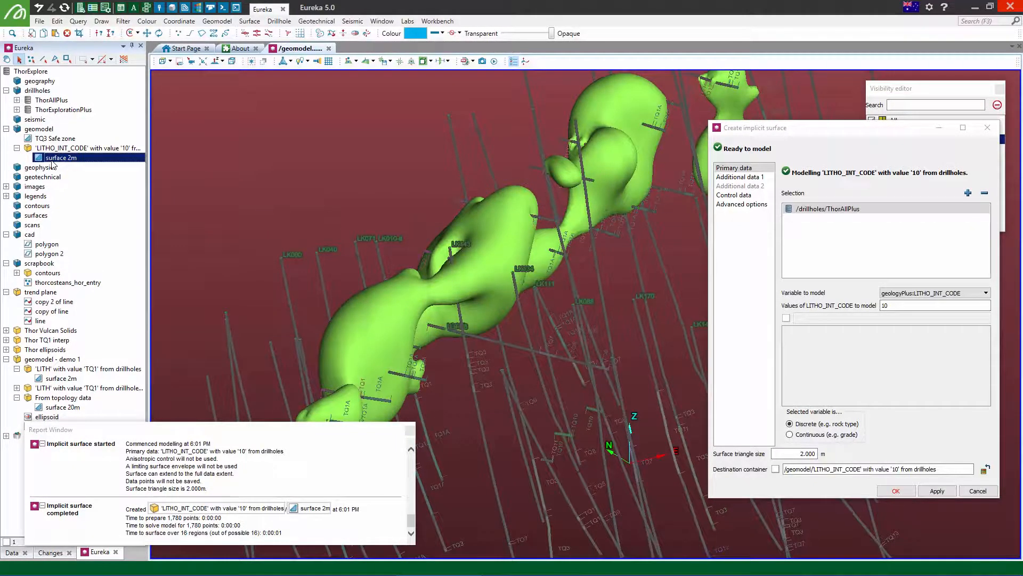
key("Delete")
key("Delete")
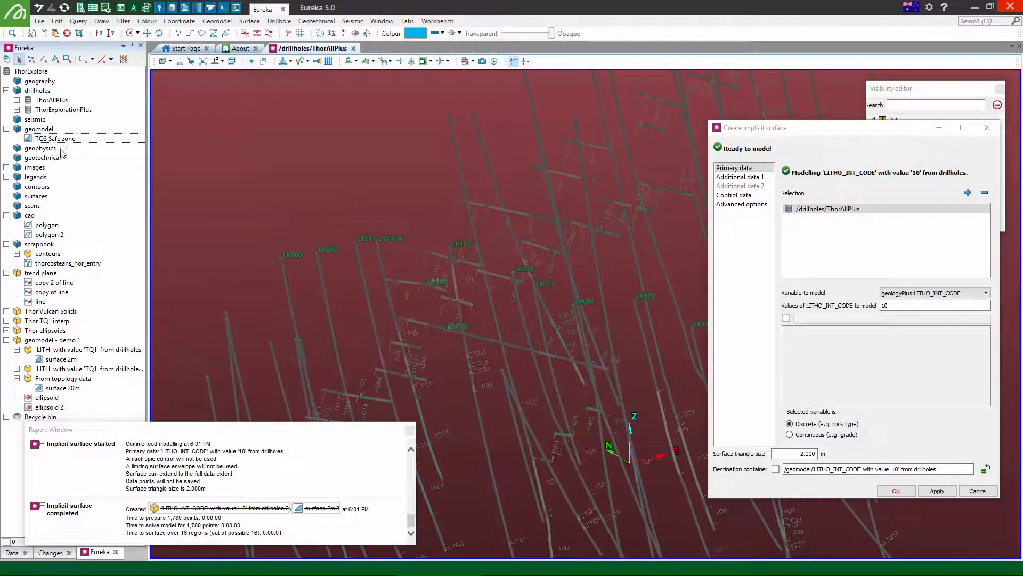
- Set the variable to model to geologyPlus:LITH with value TQ1 and generate the surface
left_click(954, 293)
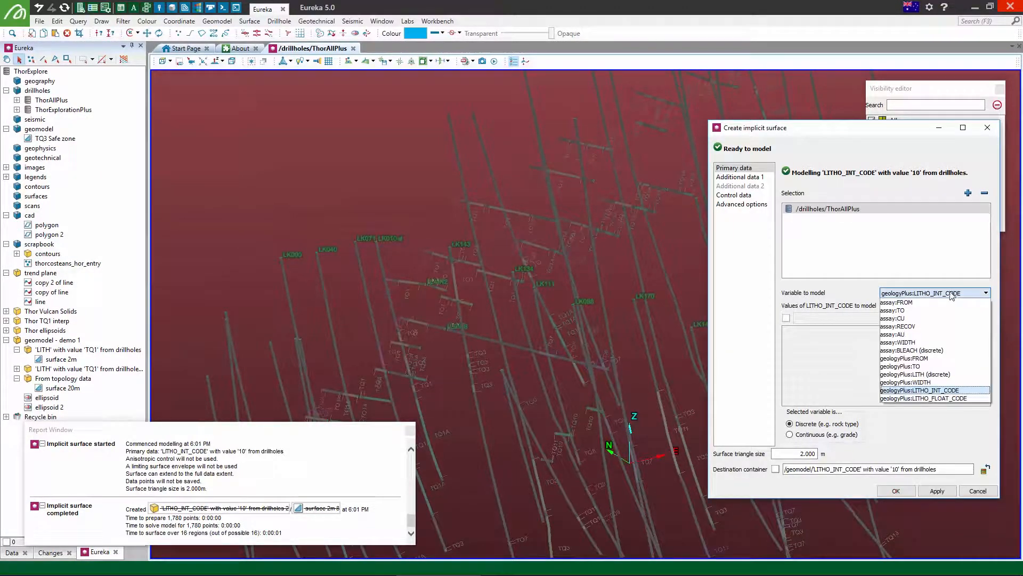
left_click(950, 374)
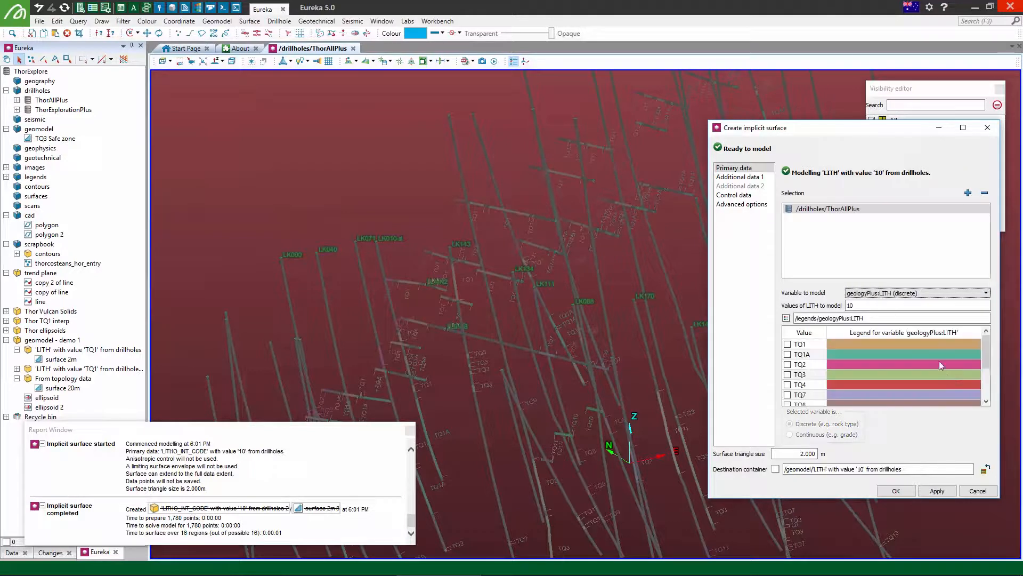
left_click(868, 304)
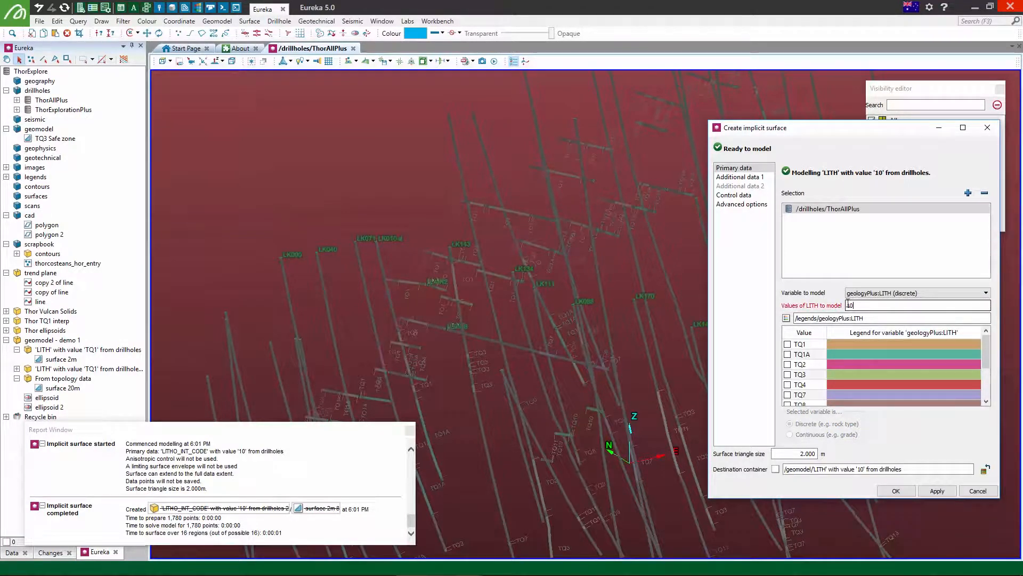
left_click_drag(848, 303, 839, 301)
left_click(788, 345)
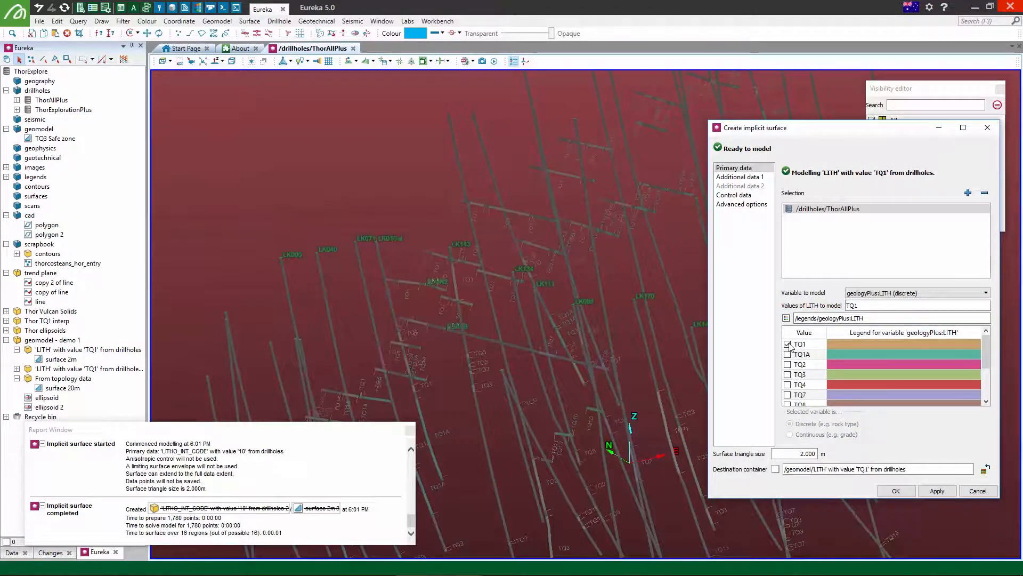
left_click(939, 491)
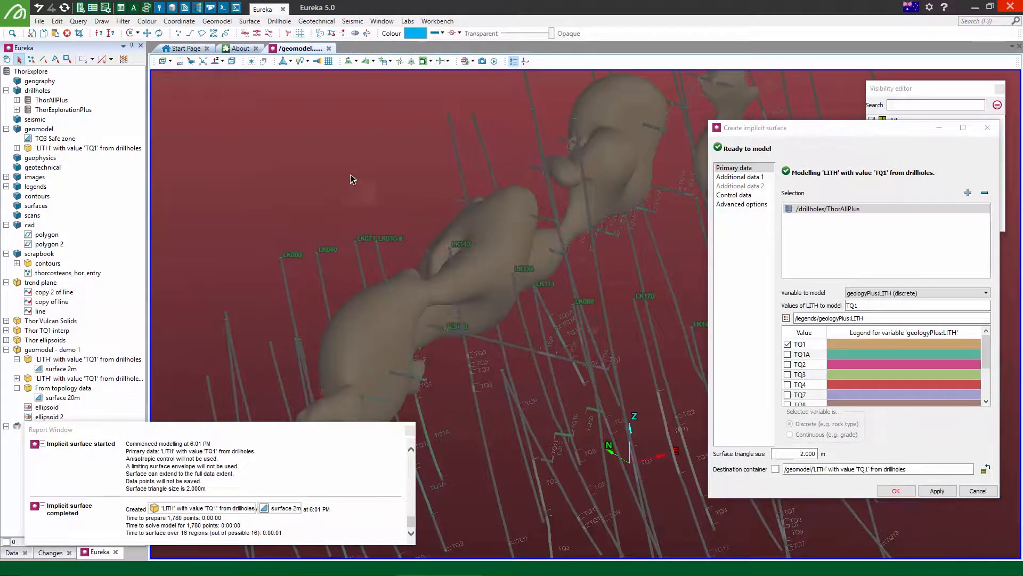
- Generate a separate LITH surface for value TQ1A only and inspect it against the TQ1 surface
left_click(788, 355)
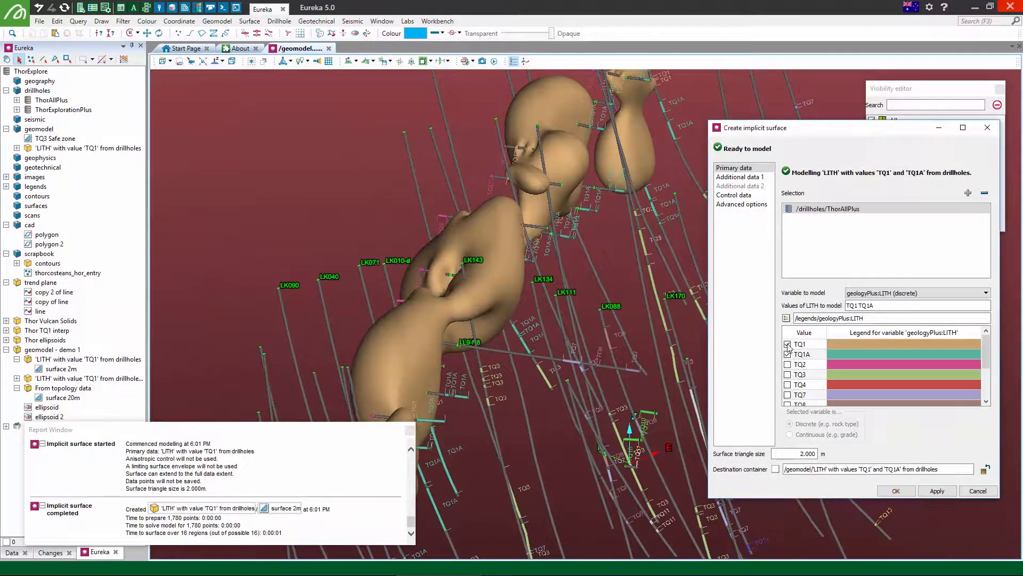
left_click(938, 490)
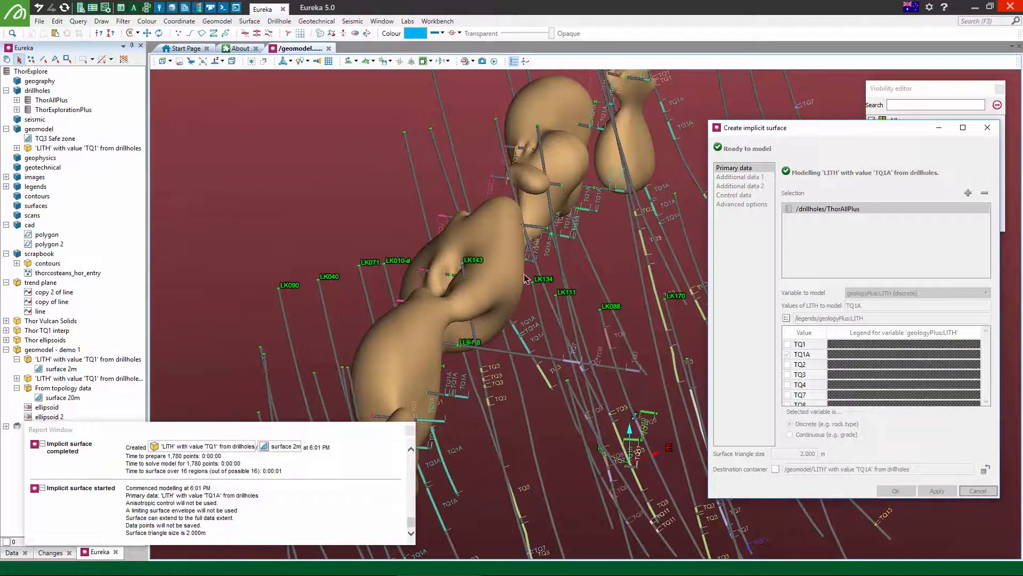
left_click_drag(426, 248, 442, 265)
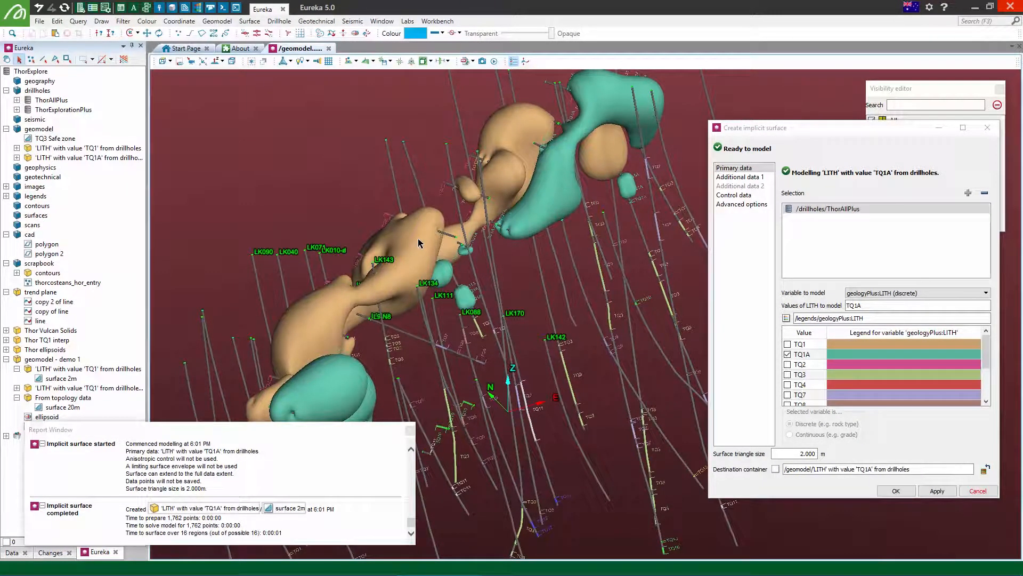
left_click_drag(488, 256, 514, 282)
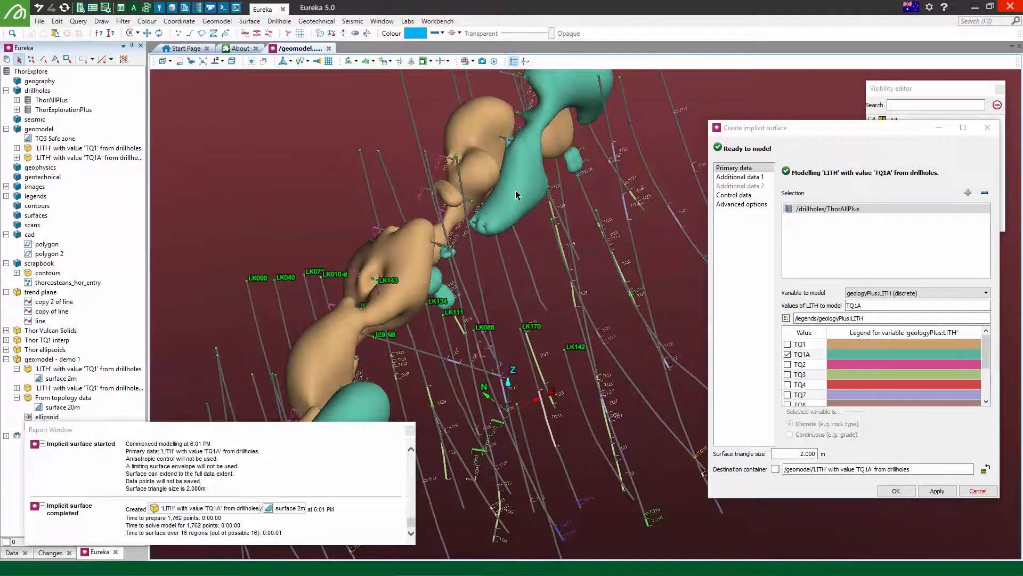
- Generate a combined LITH surface for values TQ1 and TQ1A and view it from above
left_click(788, 354)
left_click(787, 343)
left_click(787, 354)
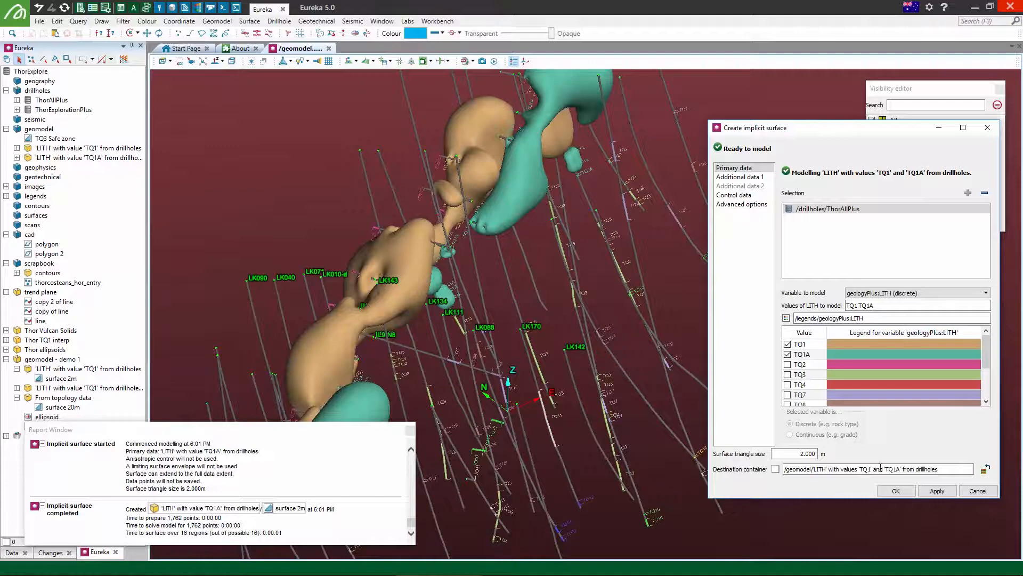
left_click(938, 491)
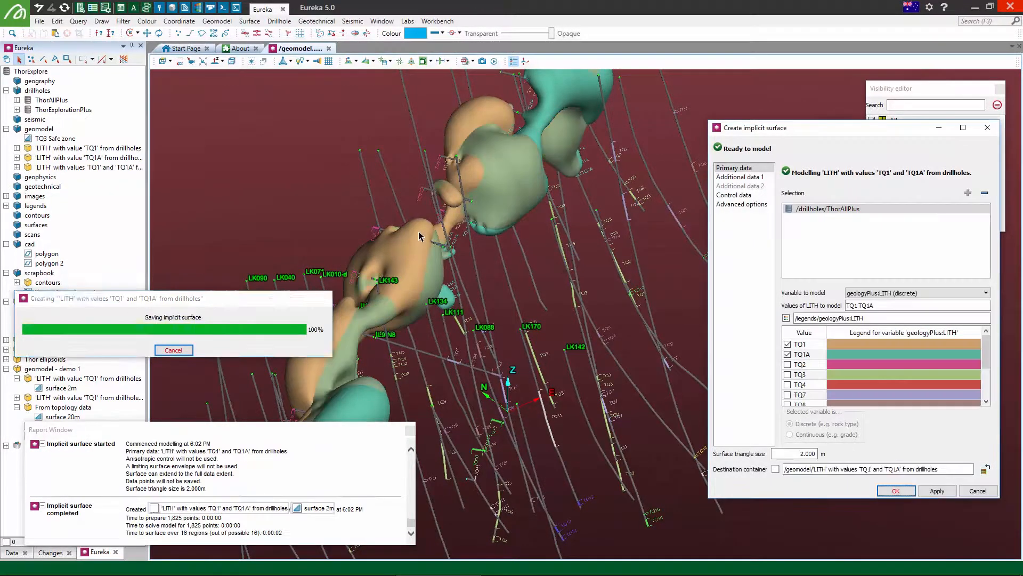
left_click_drag(404, 206, 483, 347)
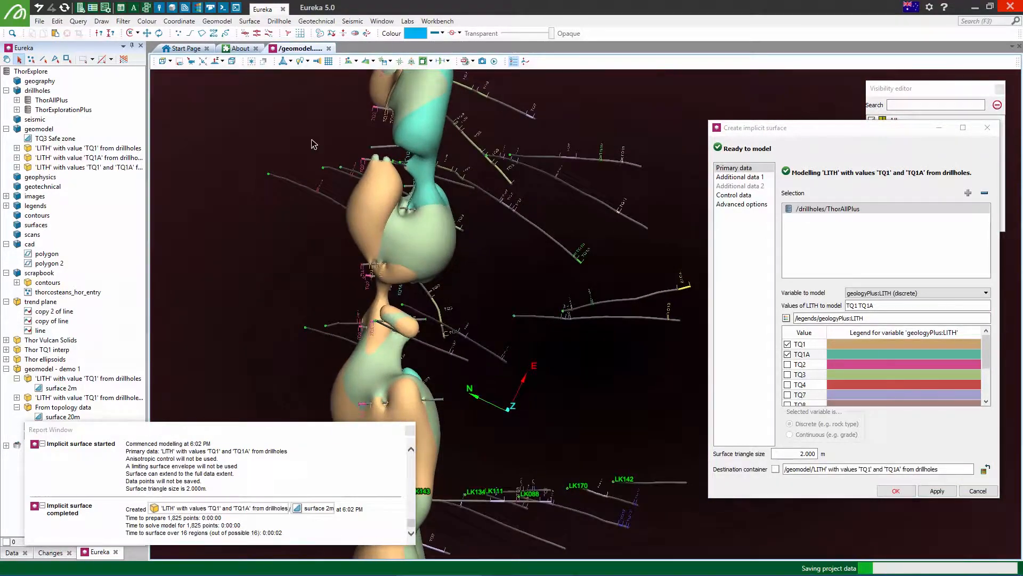
- Define a section by two points across the modelled surfaces, following the line of drillholes through their narrow neck
left_click(357, 62)
left_click(388, 74)
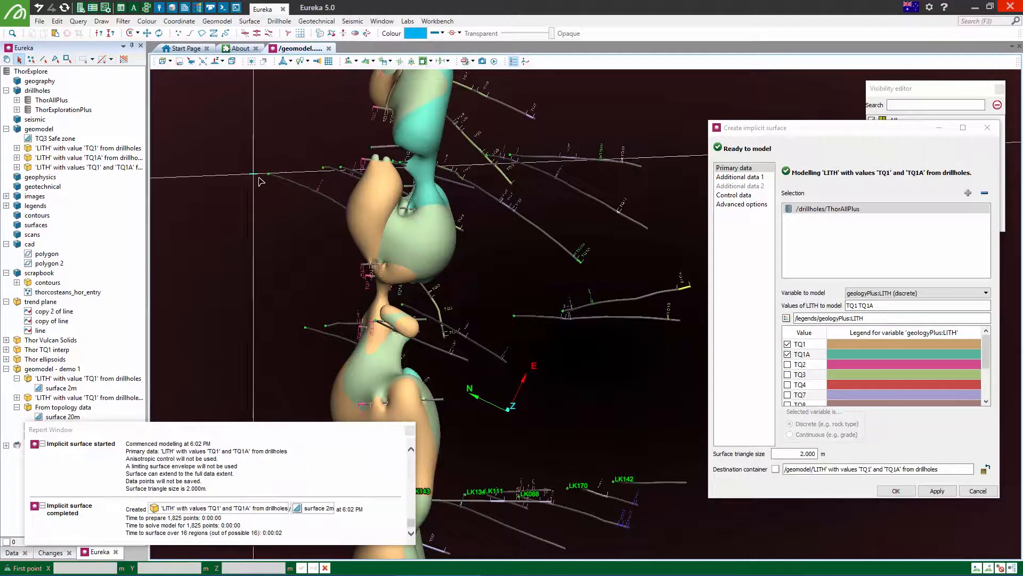
left_click(268, 173)
left_click(511, 156)
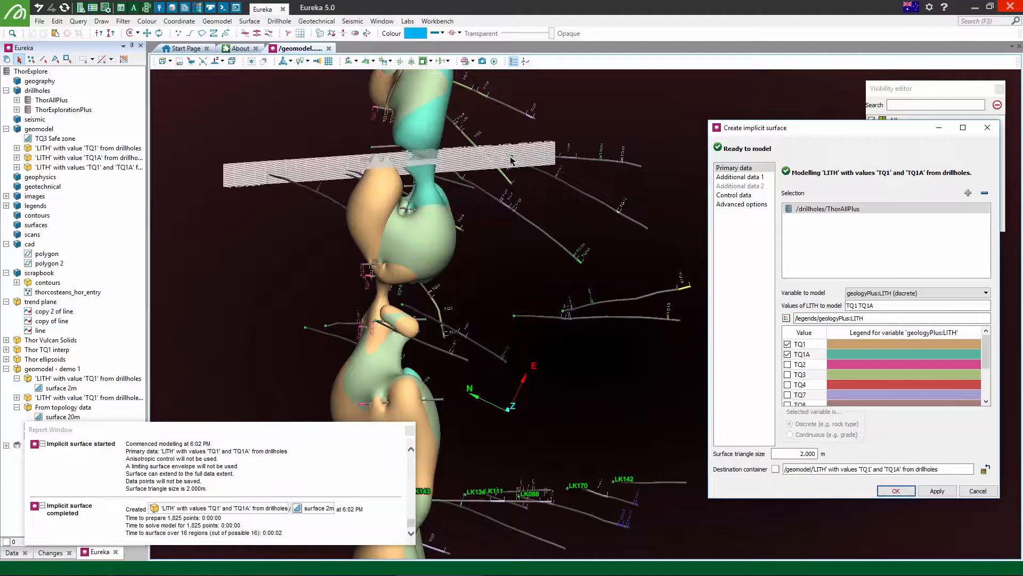
- Compare the TQ1, TQ1A and combined surfaces in the section view, picking out individual surfaces and moving the section along the modelled bodies
mouse_move(510, 156)
left_mouse_down()
mouse_move(510, 167)
mouse_move(512, 141)
left_mouse_up()
key("w")
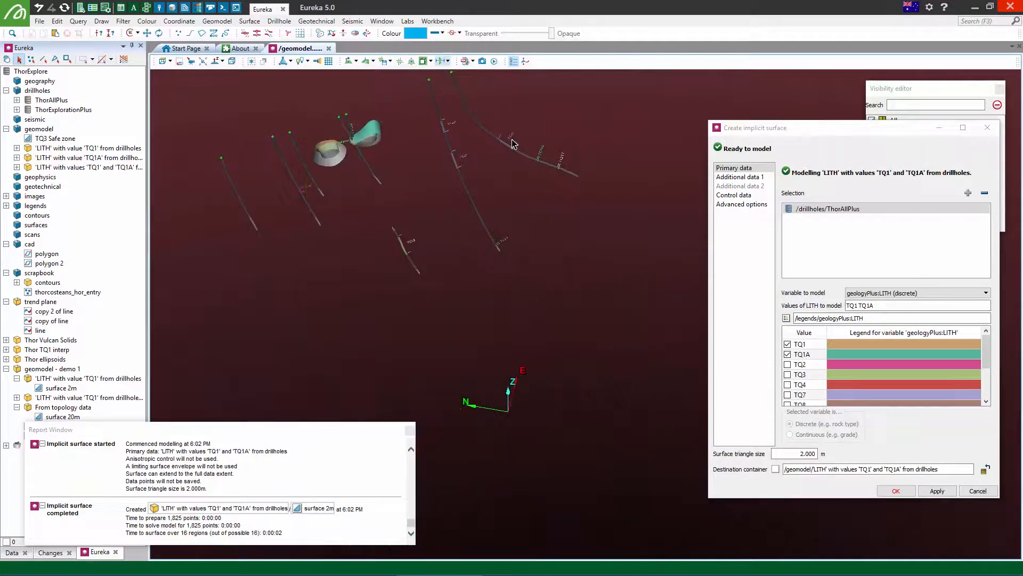
left_click_drag(423, 230, 324, 213)
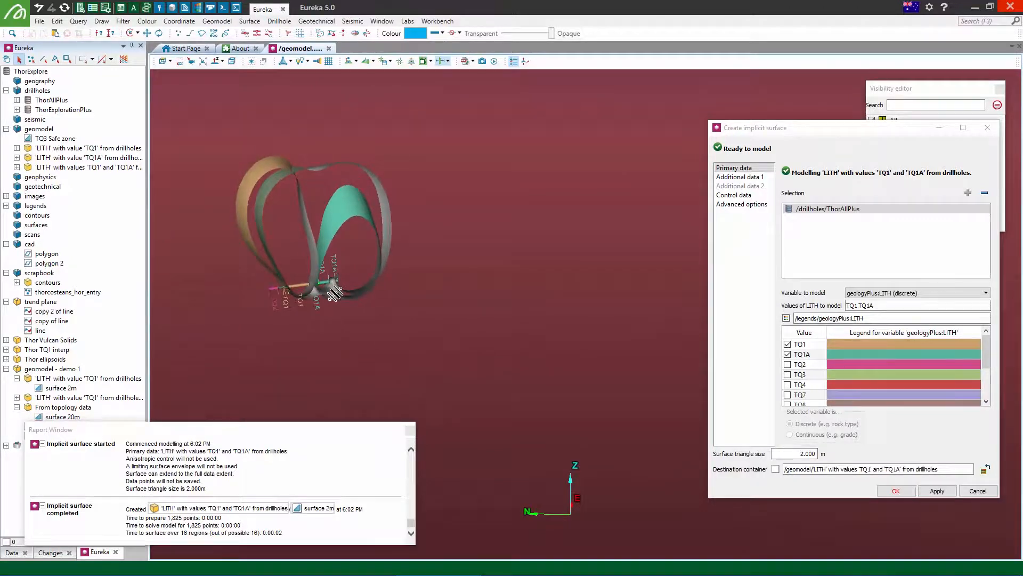
left_click(324, 183)
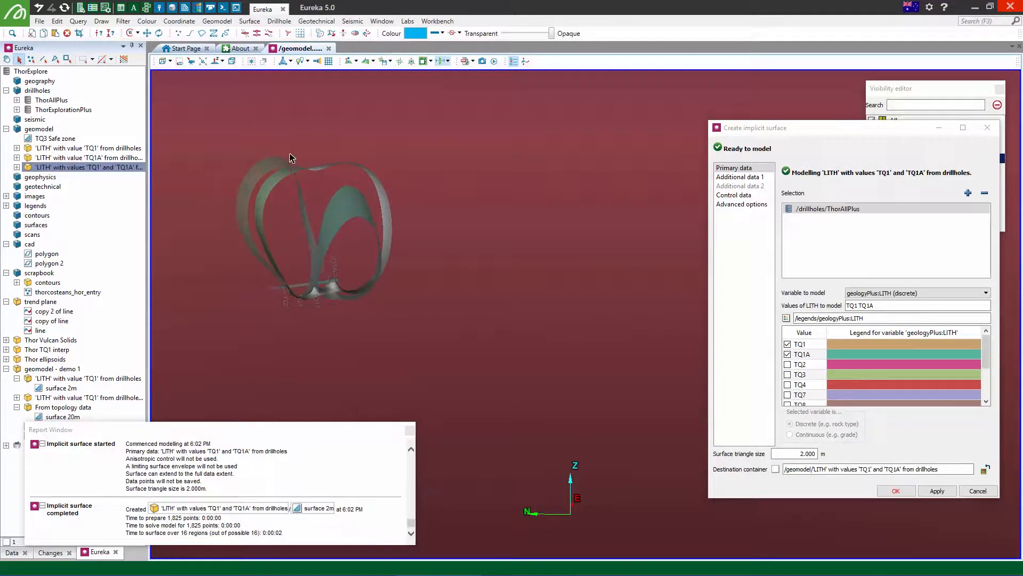
left_click(307, 205)
left_click(345, 198)
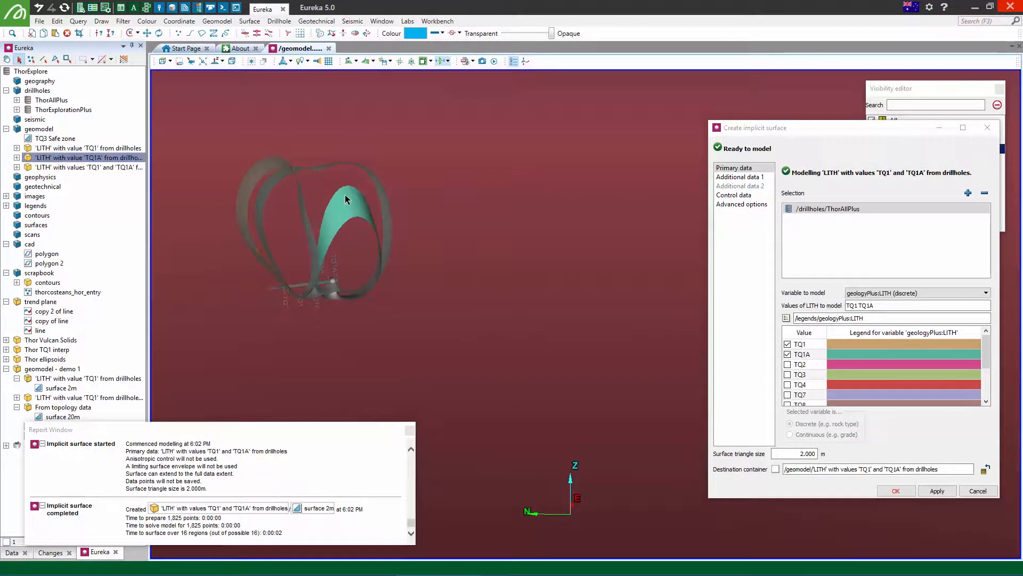
left_click_drag(354, 199, 392, 292)
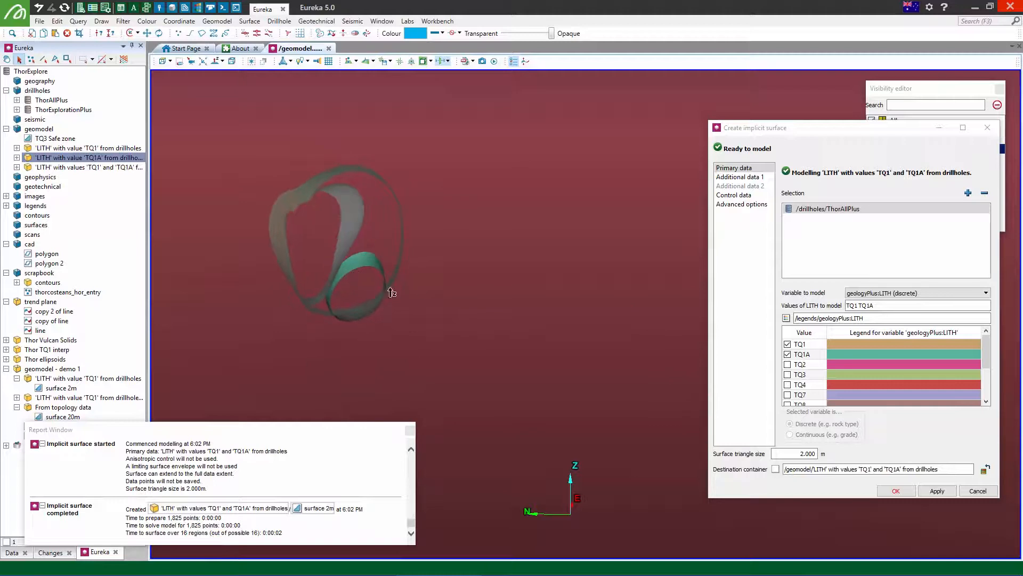
- Delete the combined TQ1 and TQ1A surface together with its container, and leave the section view
left_click(17, 167)
left_click(54, 180)
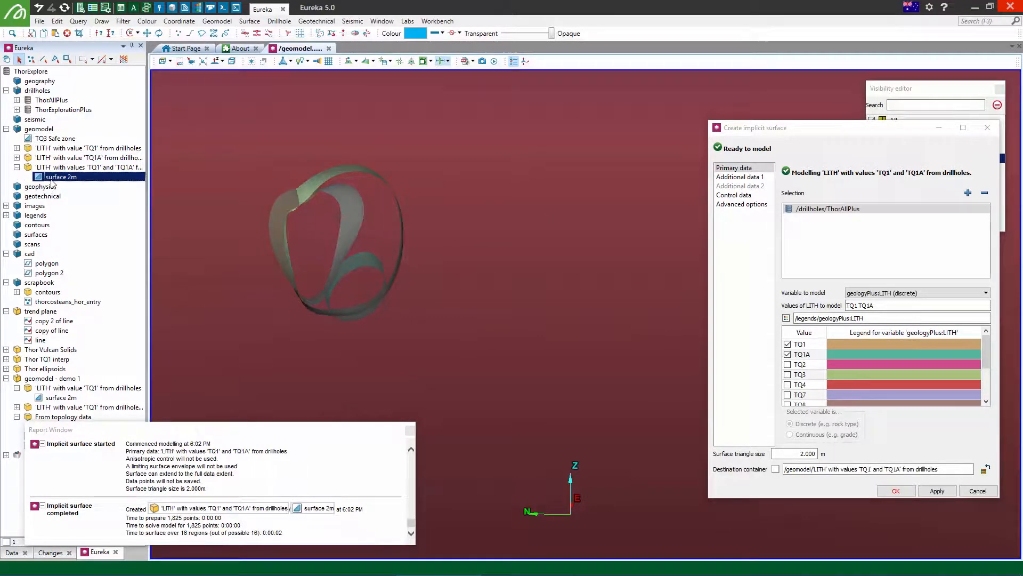
key("Delete")
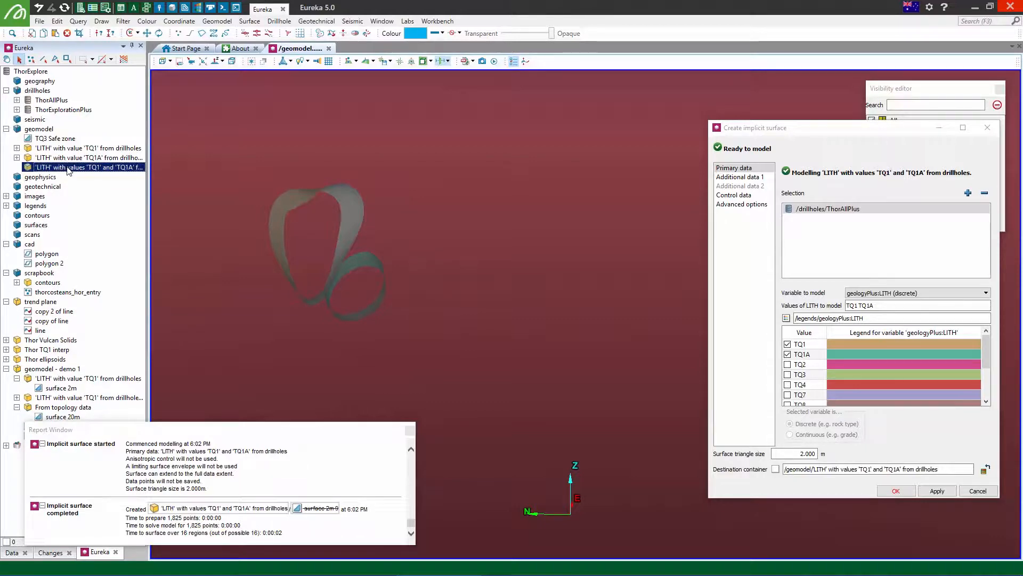
key("Delete")
left_click(553, 171)
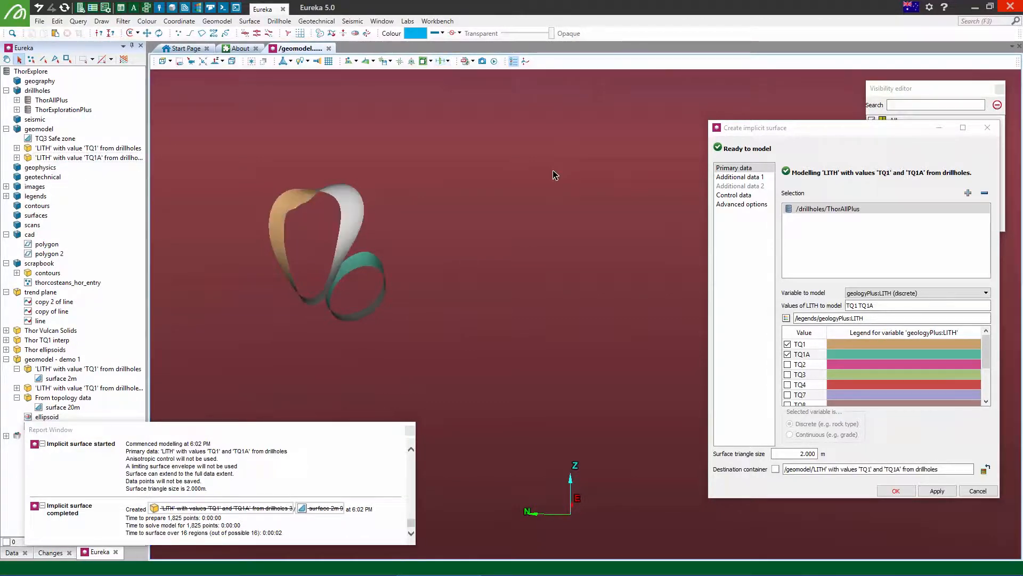
key("Escape")
- Generate a separate LITH surface for value TQ2 only and inspect it against the TQ1 and TQ1A surfaces
scroll(587, 295, "down", 3)
right_click_drag(587, 295, 672, 266)
left_click(787, 354)
left_click(787, 344)
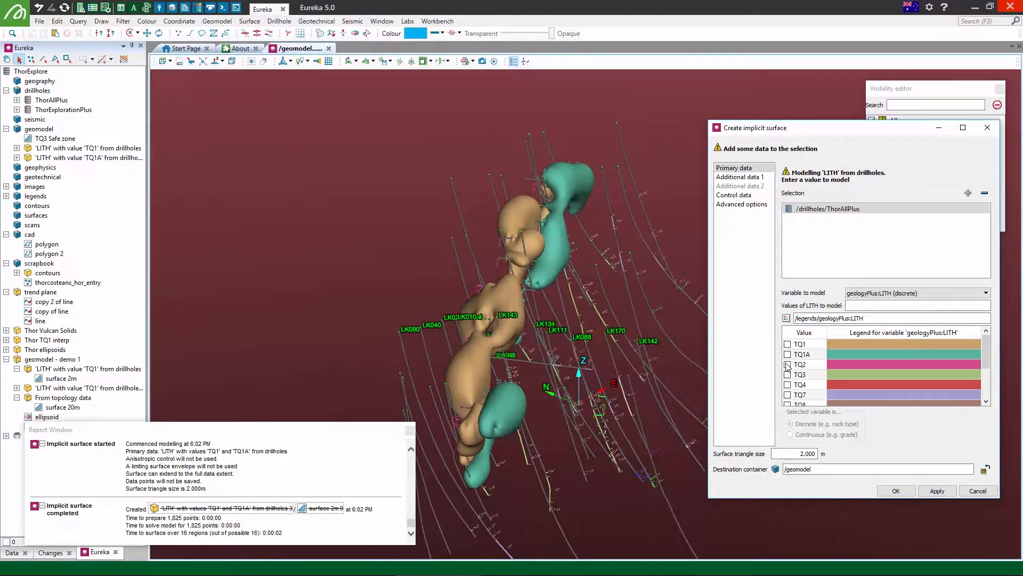
left_click(787, 364)
left_click(936, 491)
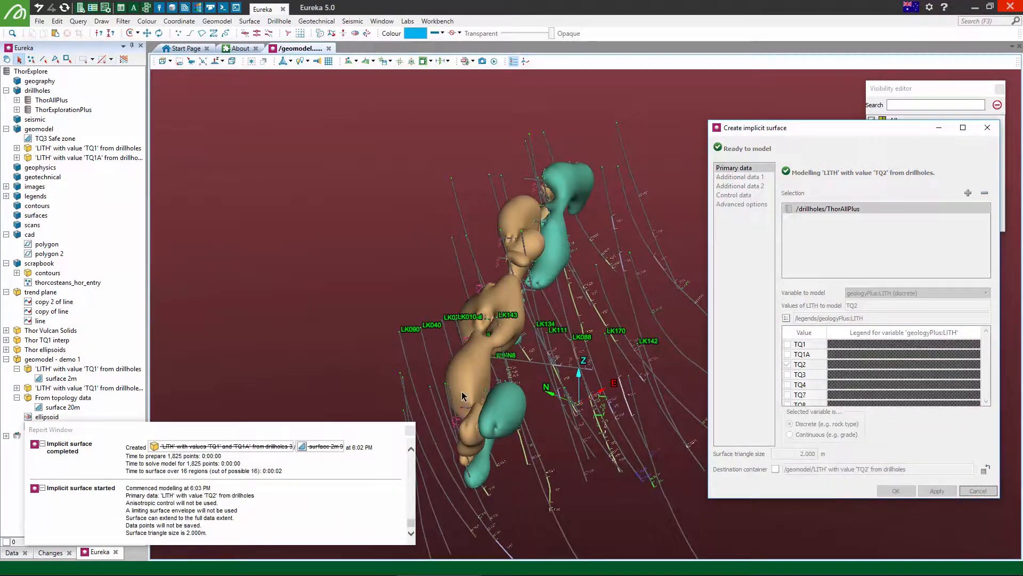
scroll(505, 344, "up", 3)
right_click_drag(504, 342, 615, 296)
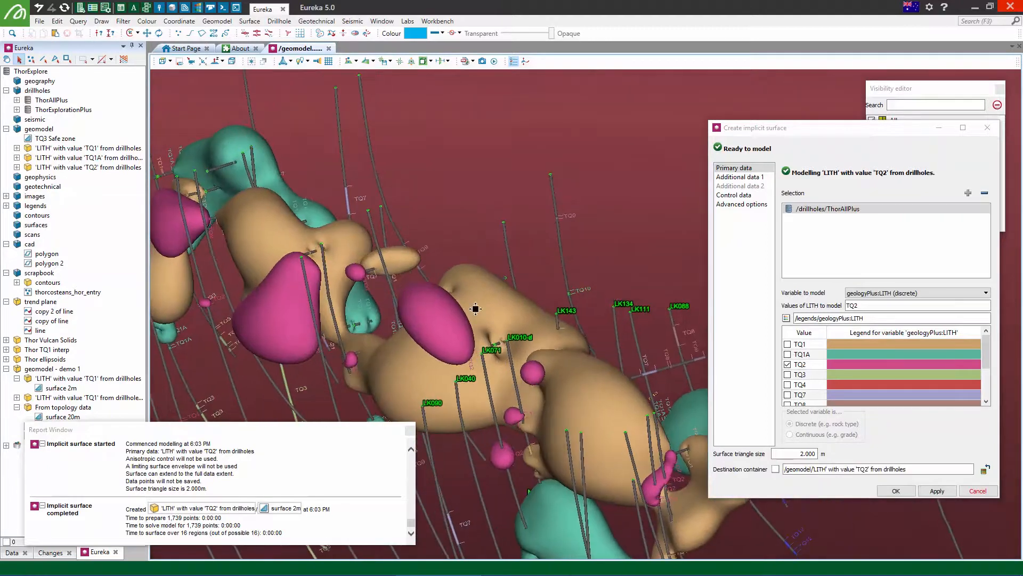
right_click_drag(476, 308, 490, 255)
- Generate a separate LITH surface for value TQ3 only and inspect how far it extends below the drillholes
left_click(787, 375)
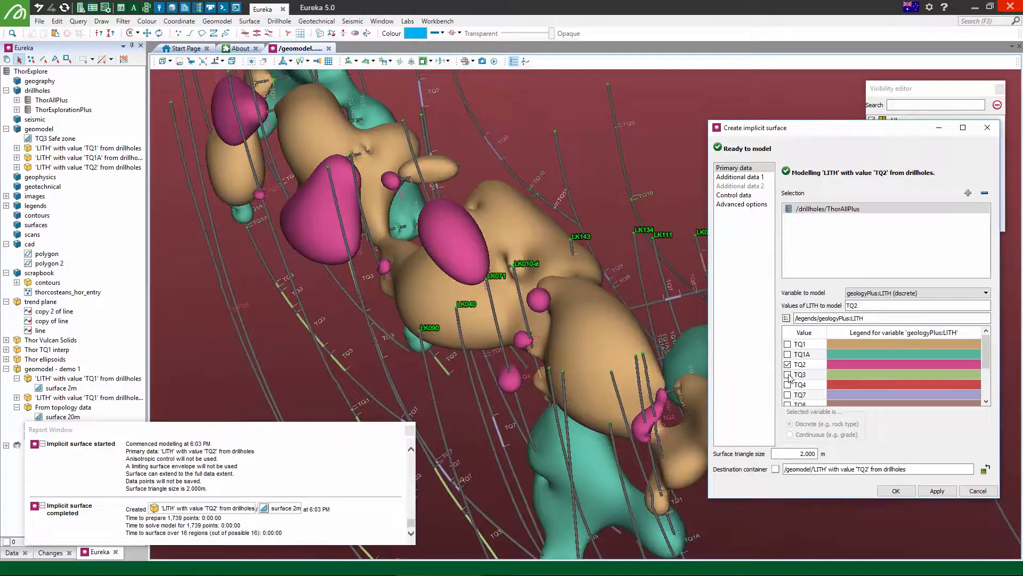
left_click(788, 365)
left_click(938, 492)
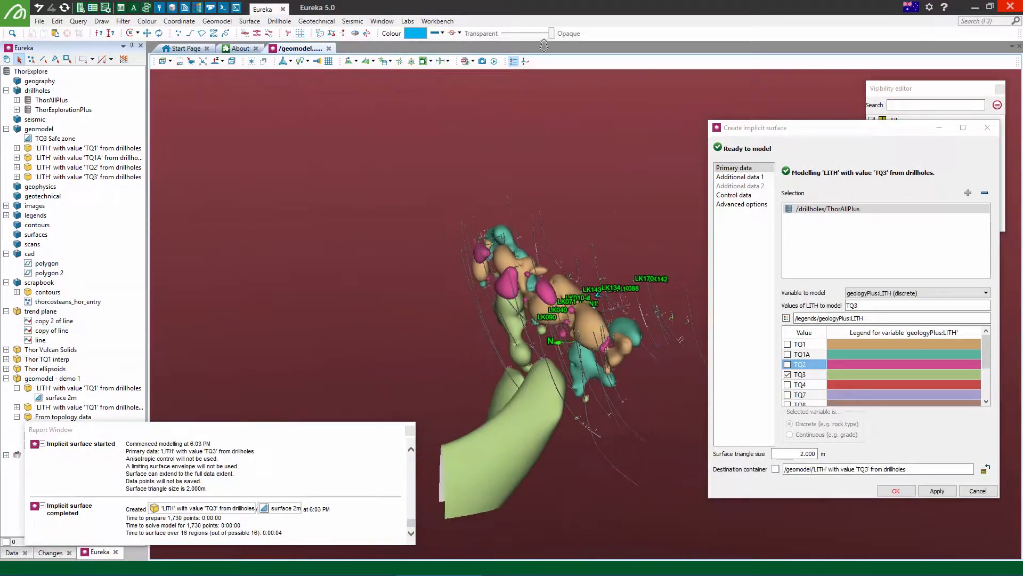
left_click_drag(549, 421, 583, 358)
scroll(568, 388, "up", 4)
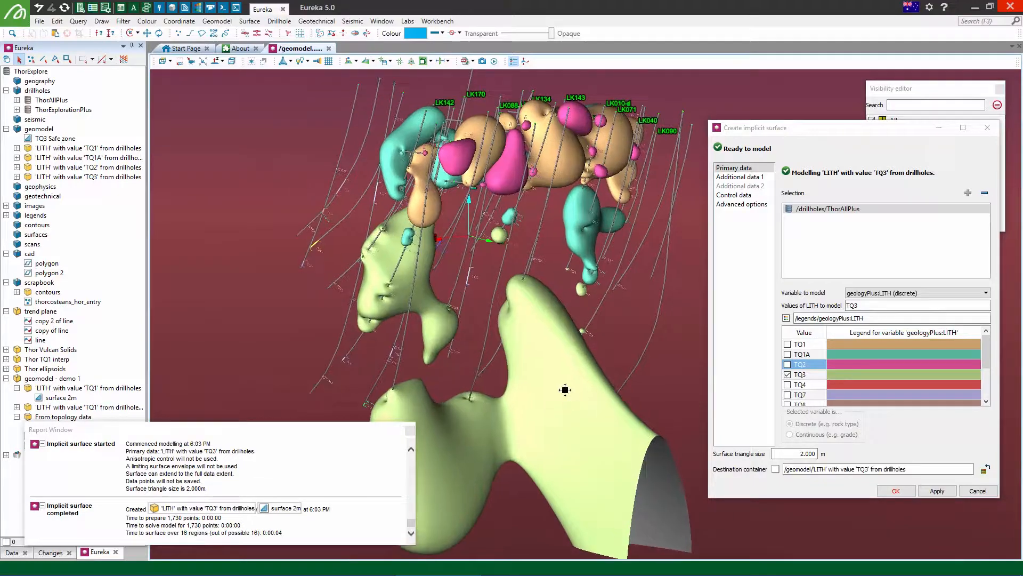
middle_click_drag(565, 390, 571, 318)
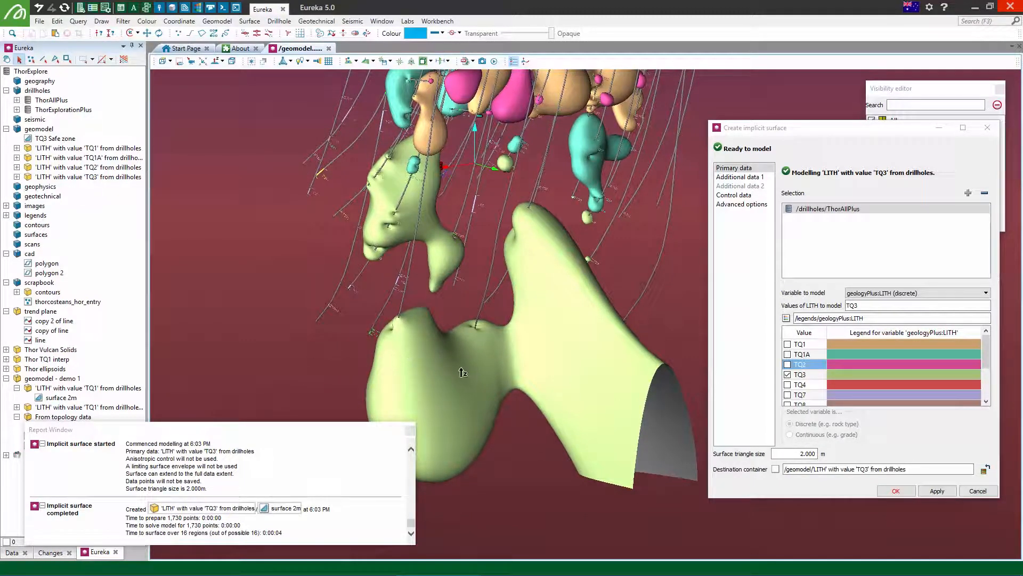
left_click_drag(462, 372, 322, 326)
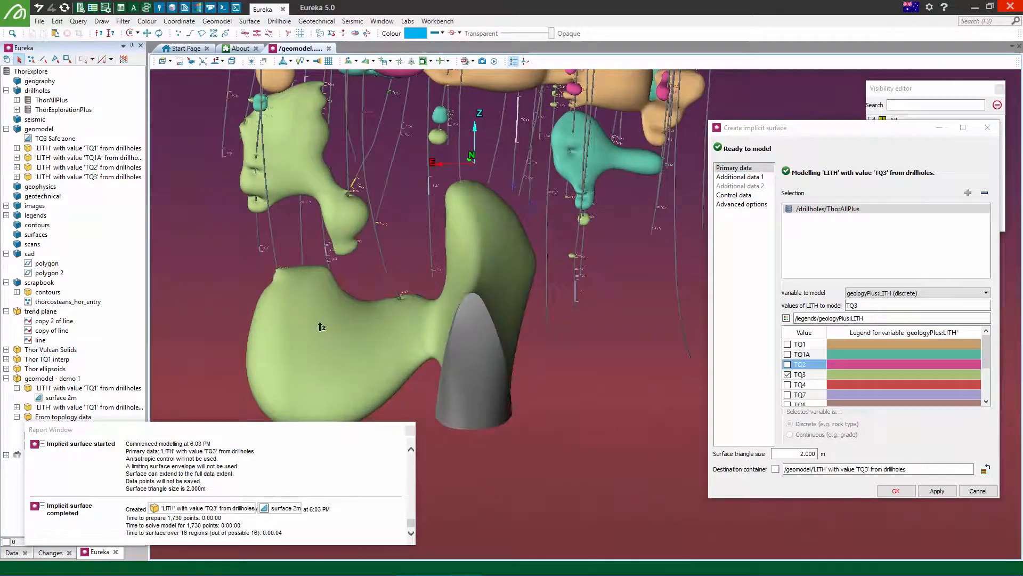
- Limit the TQ3 surface to a distance of 100 m from the nearest data point and regenerate it, replacing the existing surface
left_click(745, 197)
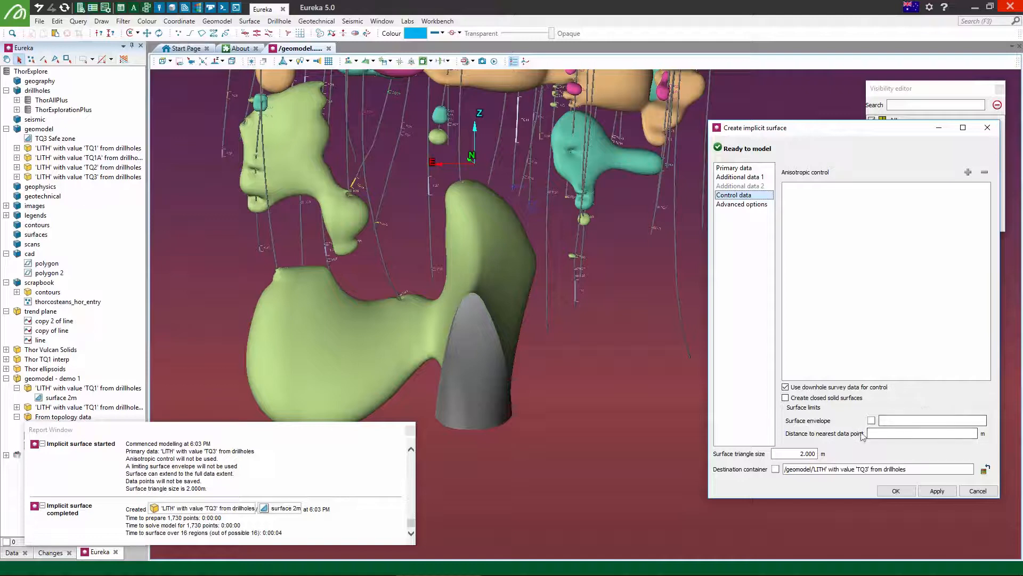
left_click(910, 430)
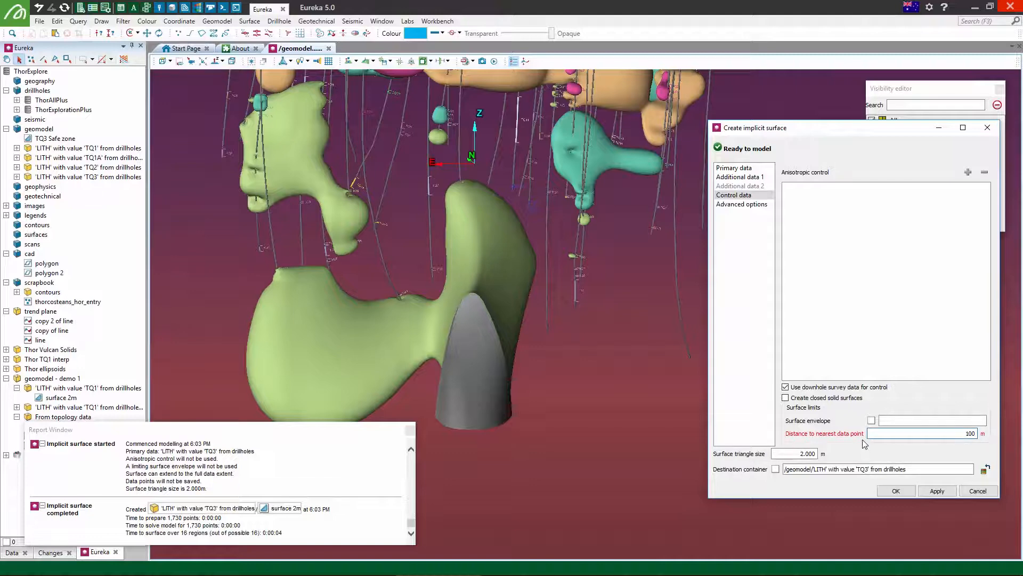
key("Tab")
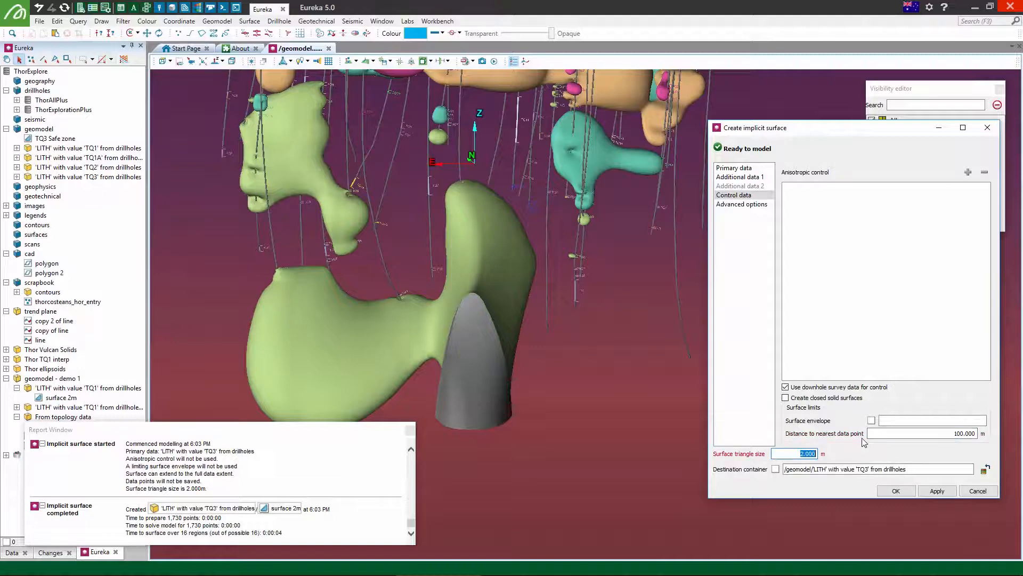
left_click(937, 491)
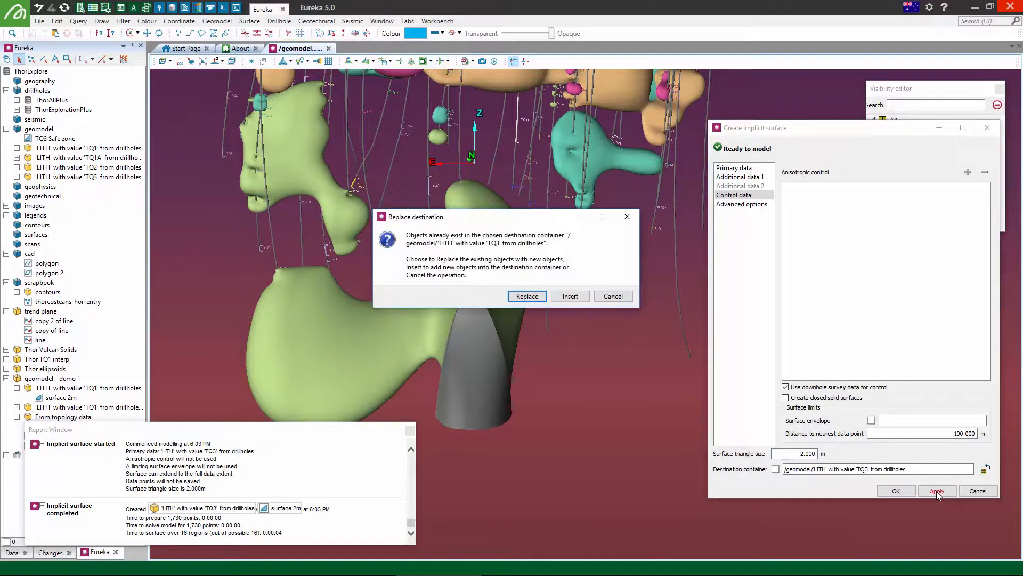
left_click(527, 297)
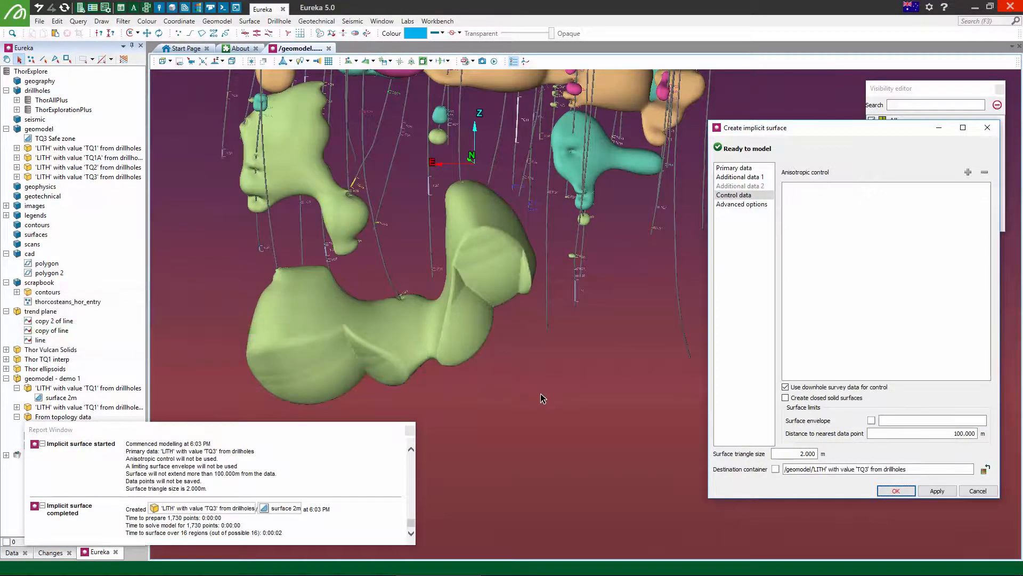
- Examine the distance-limited TQ3 surface from several angles, checking its trimmed lower edges against the drillholes
left_click_drag(540, 394, 520, 284)
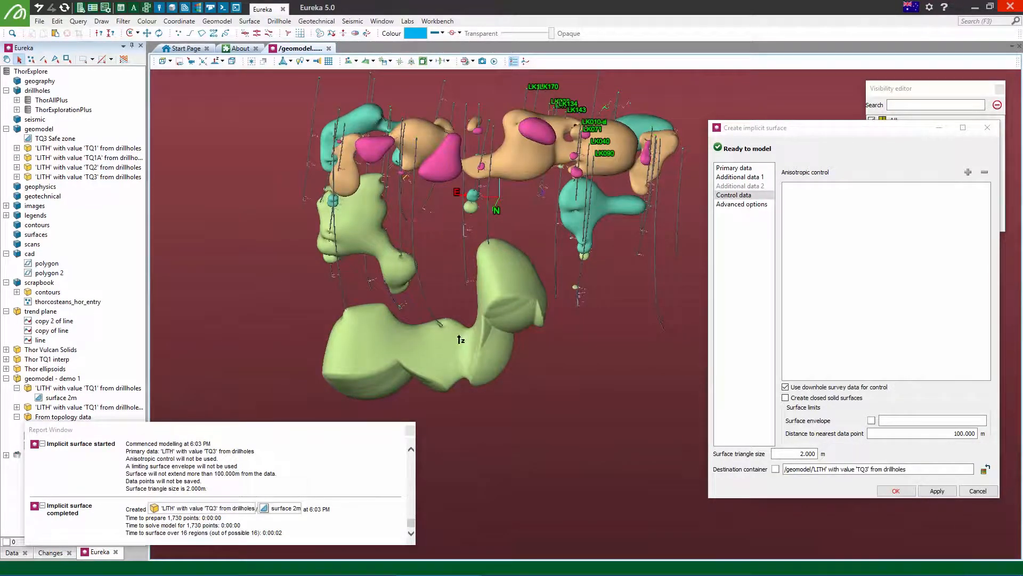
left_click_drag(460, 339, 570, 283)
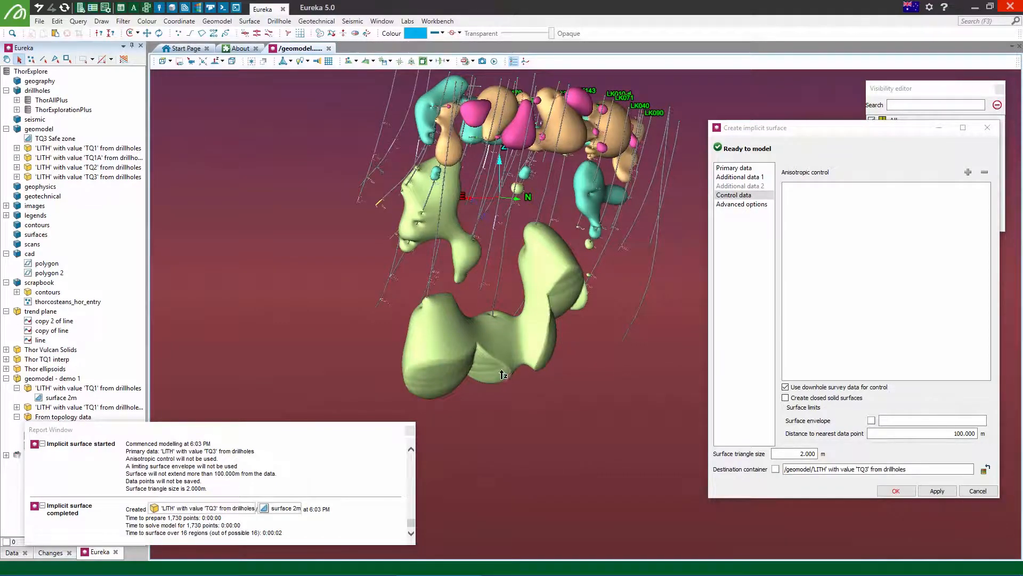
left_click_drag(427, 378, 642, 238)
right_click_drag(642, 239, 434, 342)
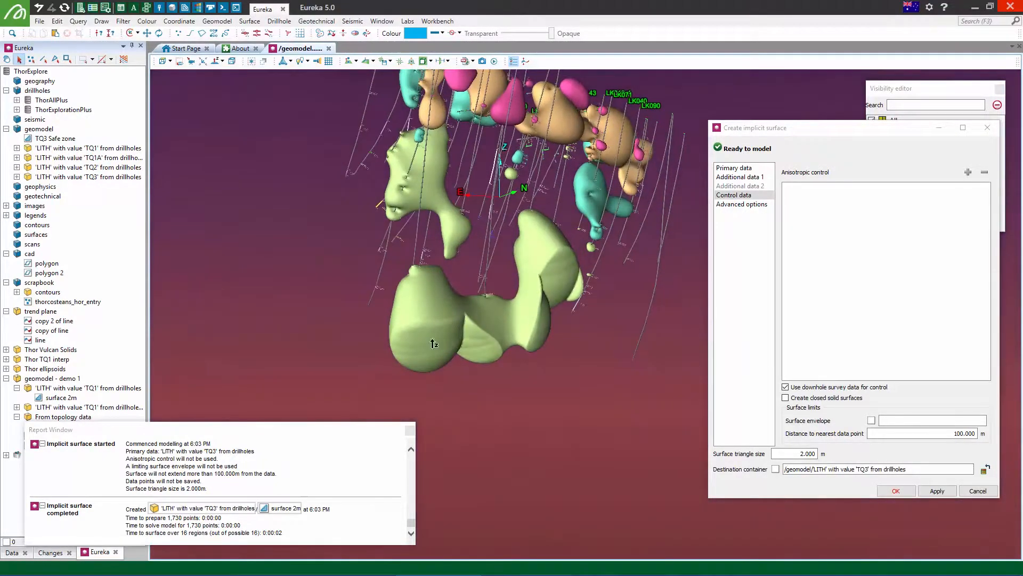
middle_click_drag(499, 273, 523, 305)
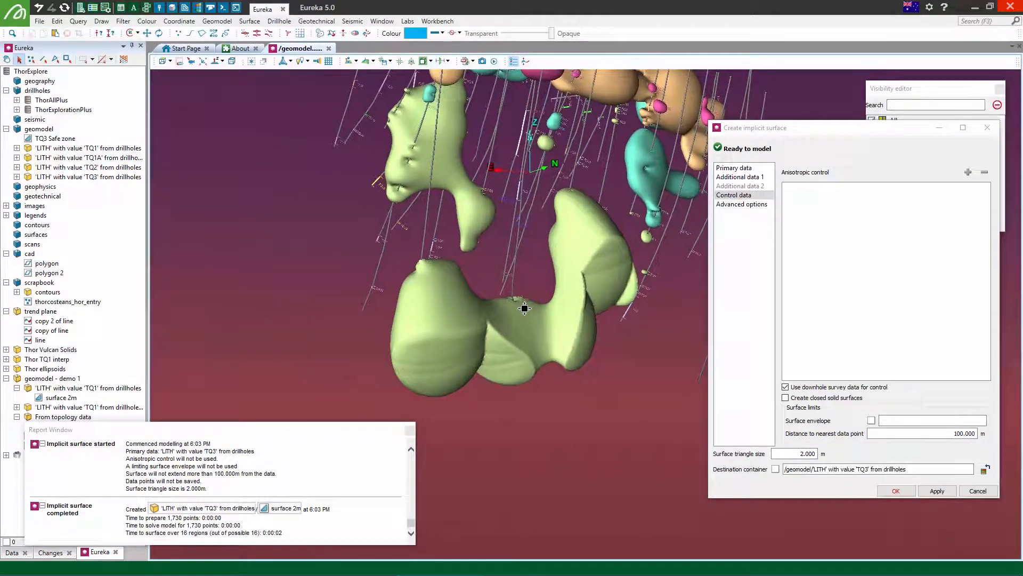
right_click_drag(521, 343, 597, 344)
middle_click_drag(580, 338, 504, 350)
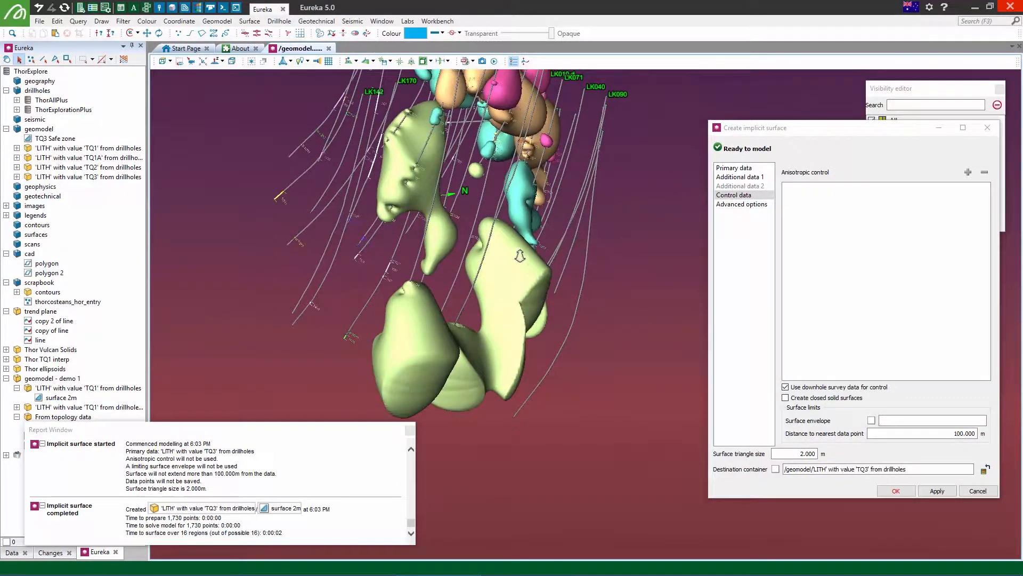
middle_click_drag(521, 253, 521, 285)
right_click_drag(521, 285, 517, 299)
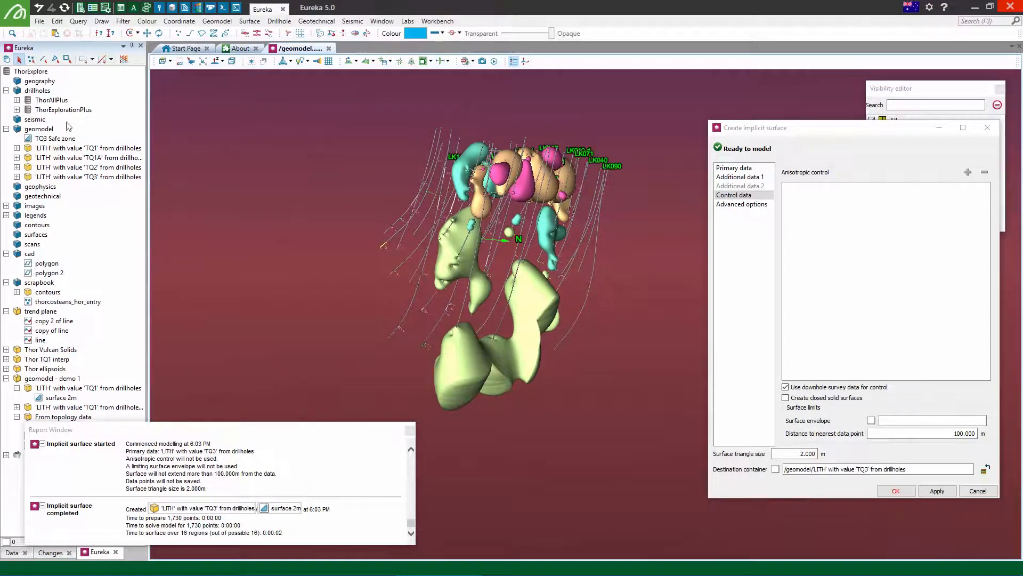
- Display the TQ3 Safe zone solid in the view and inspect how it encloses the modelled surfaces
left_click_drag(69, 141, 254, 156)
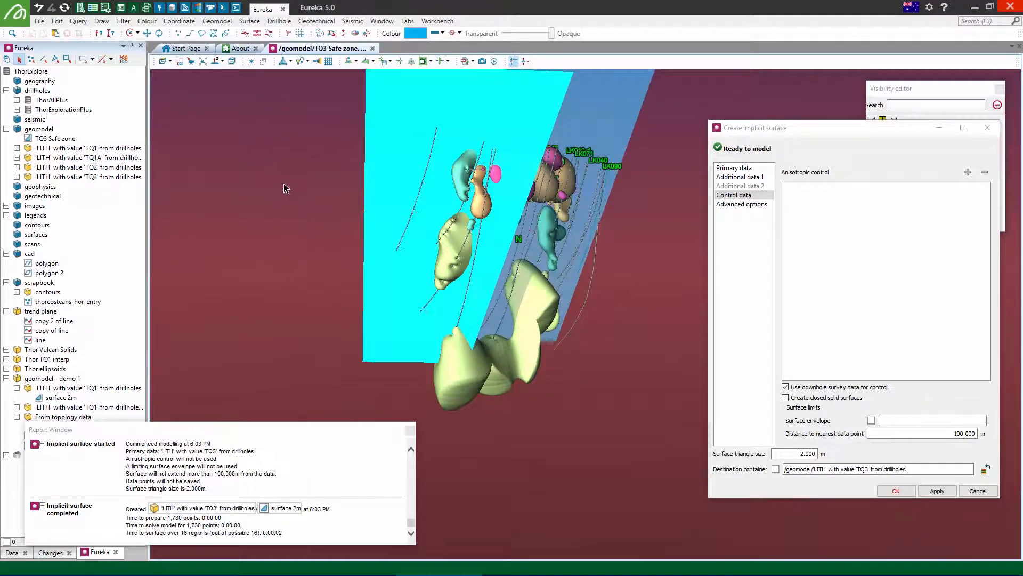
right_click_drag(387, 236, 355, 273)
middle_click_drag(354, 273, 384, 382)
right_click_drag(355, 235, 443, 290)
middle_click_drag(443, 291, 443, 253)
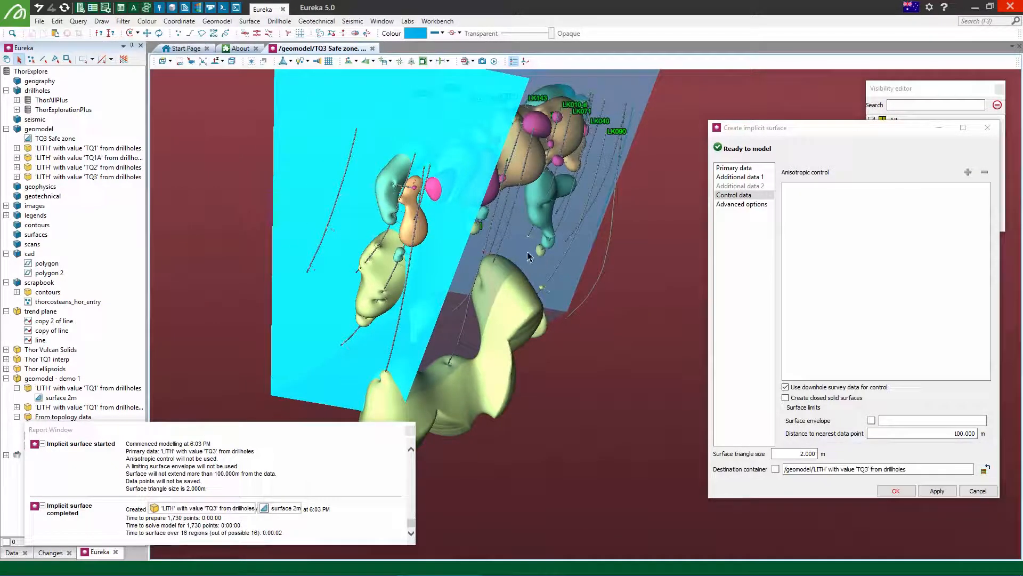
- Set the displayed TQ3 Safe zone as the surface envelope and regenerate the TQ3 surface, replacing the existing one
left_click_drag(529, 257, 922, 424)
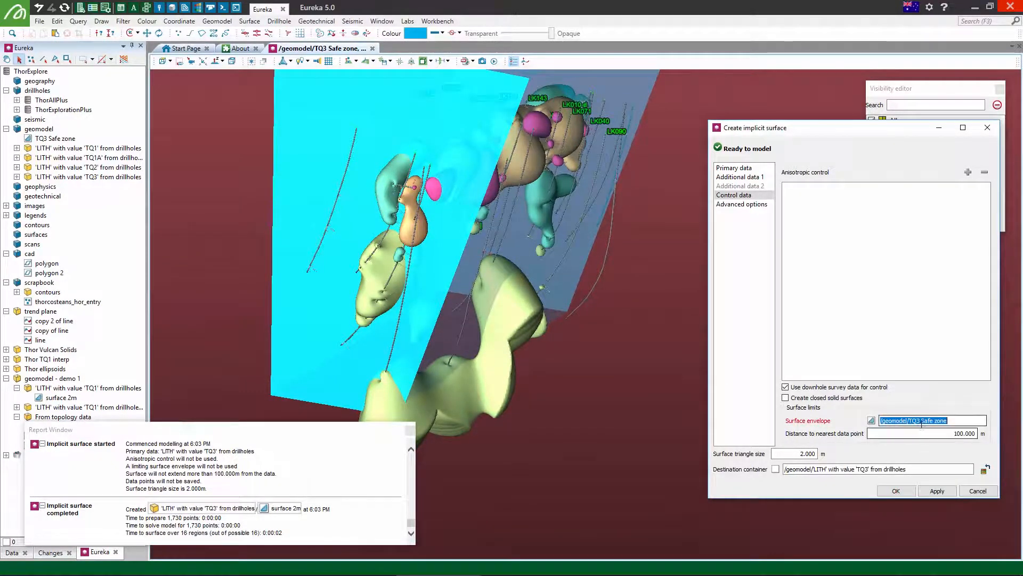
left_click(937, 491)
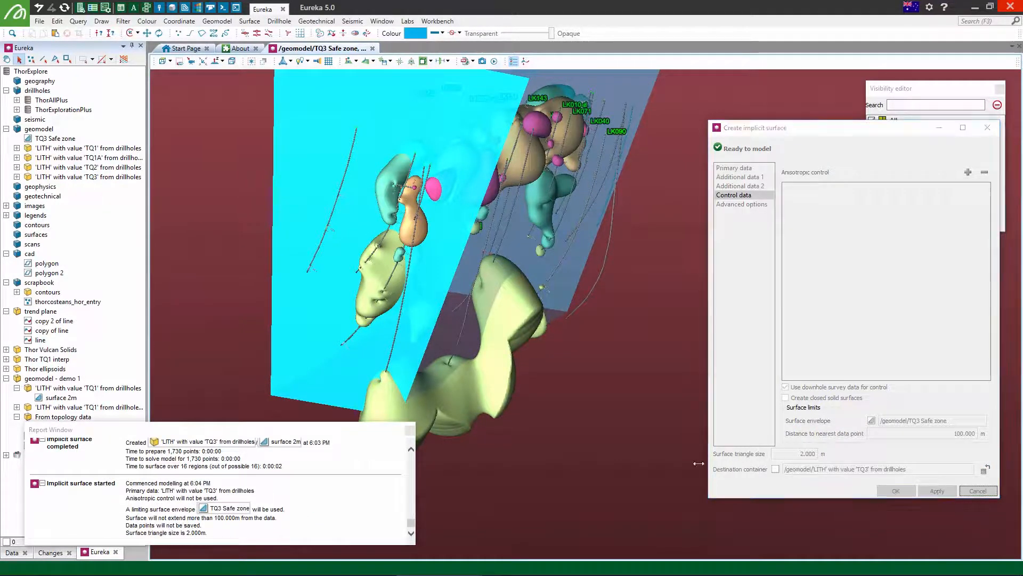
left_click_drag(611, 444, 483, 413)
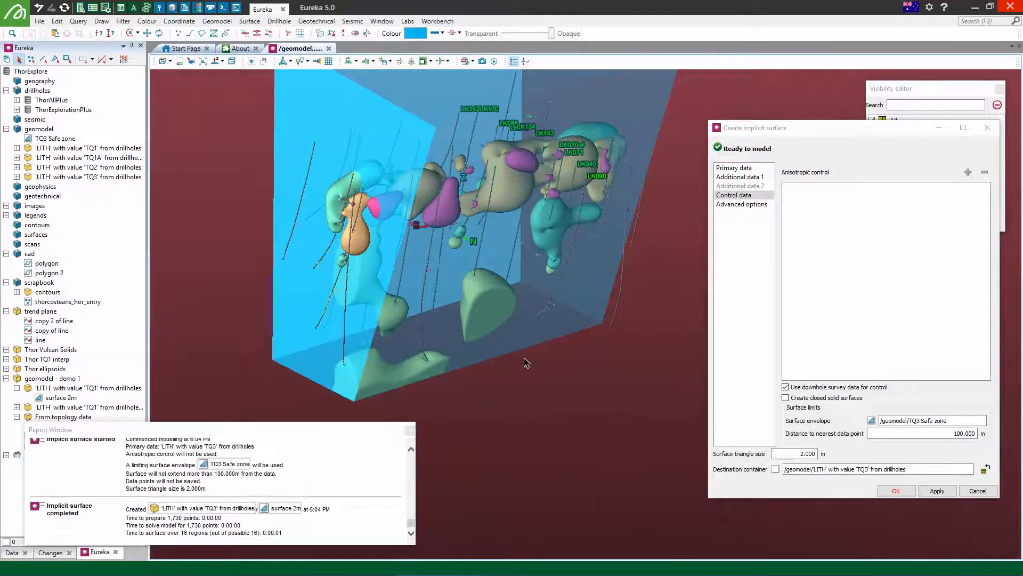
- Hide the TQ3 Safe zone solid and move the implicit surface dialog clear of the visibility list
scroll(524, 360, "up", 3)
left_click(506, 353)
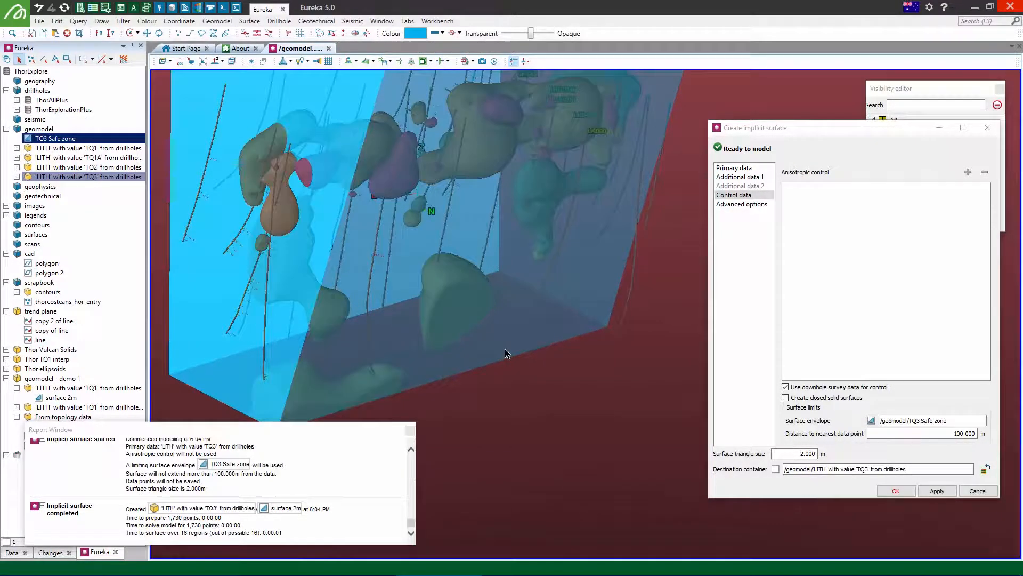
left_click_drag(787, 128, 762, 270)
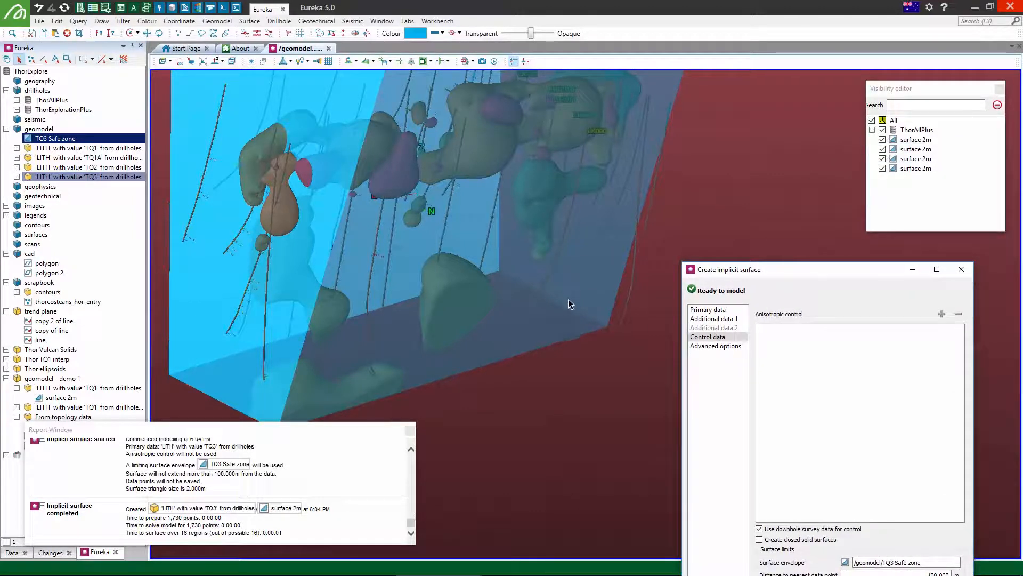
left_click(561, 317)
key("ctrl+h")
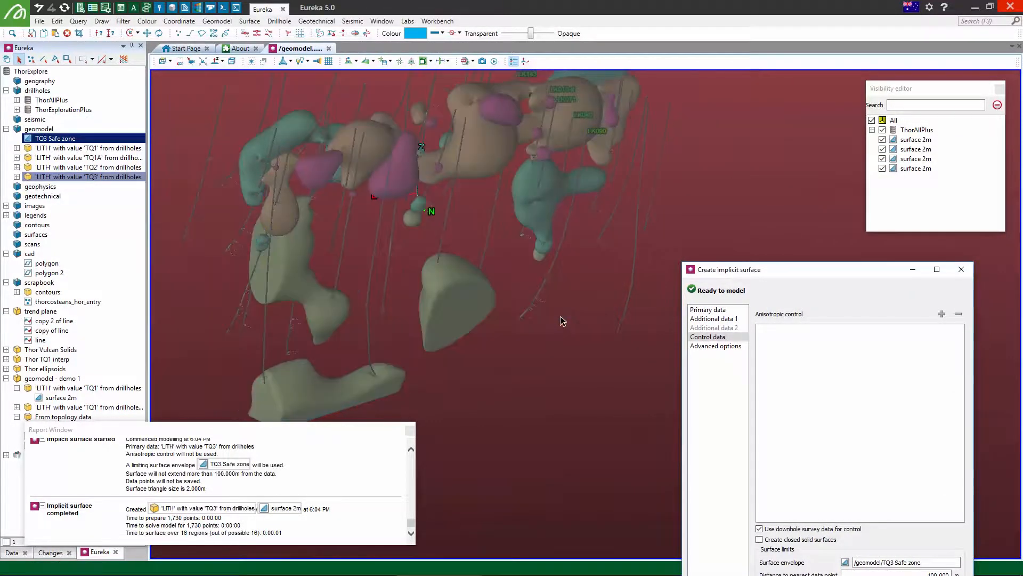
- Inspect the envelope-limited TQ3 surface, then redisplay the hidden TQ3 Safe zone solid to compare it with the trimmed bodies
left_click(554, 395)
middle_click_drag(525, 380, 587, 421)
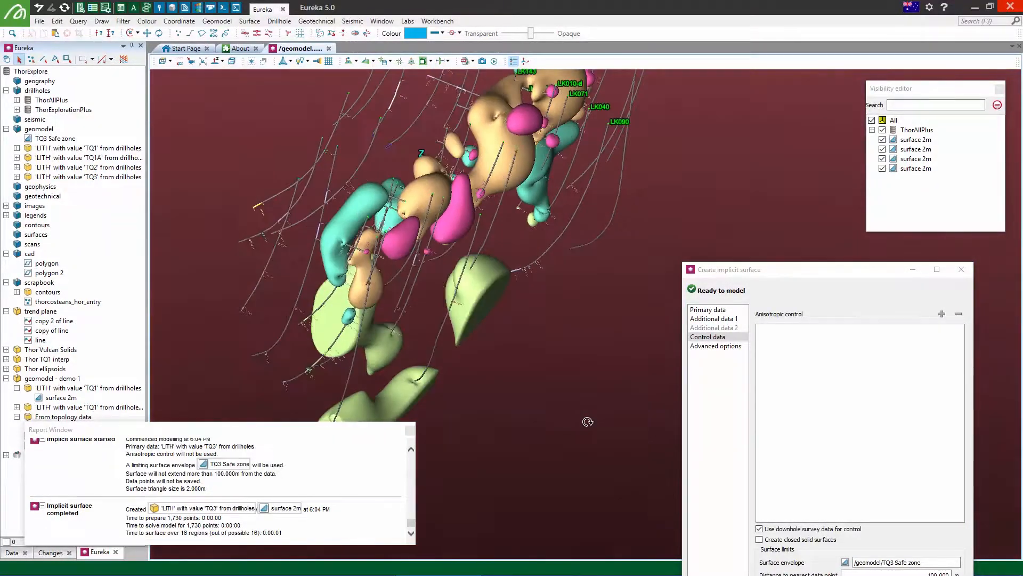
scroll(546, 272, "down", 4)
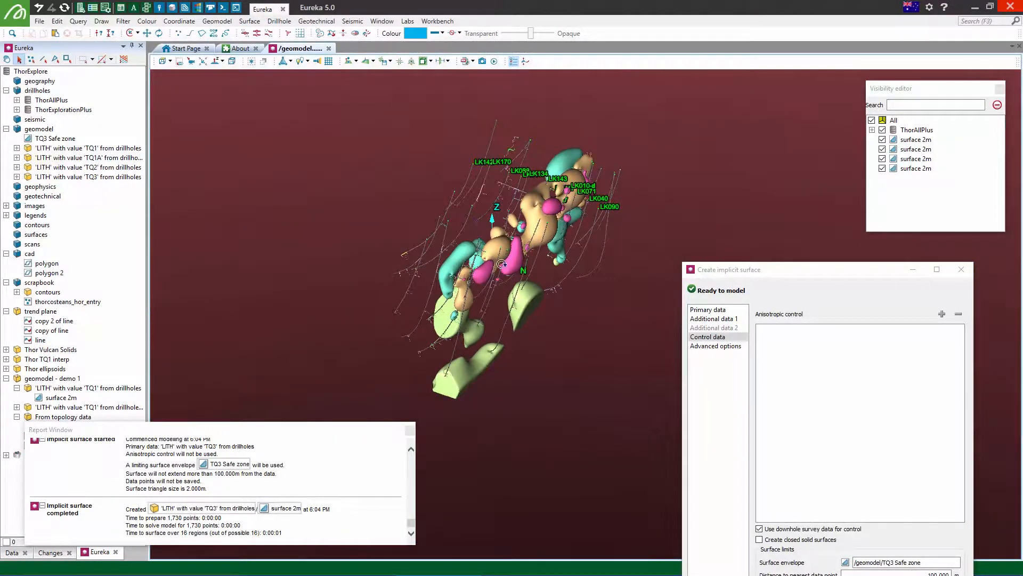
middle_click_drag(501, 264, 506, 230)
scroll(507, 231, "up", 5)
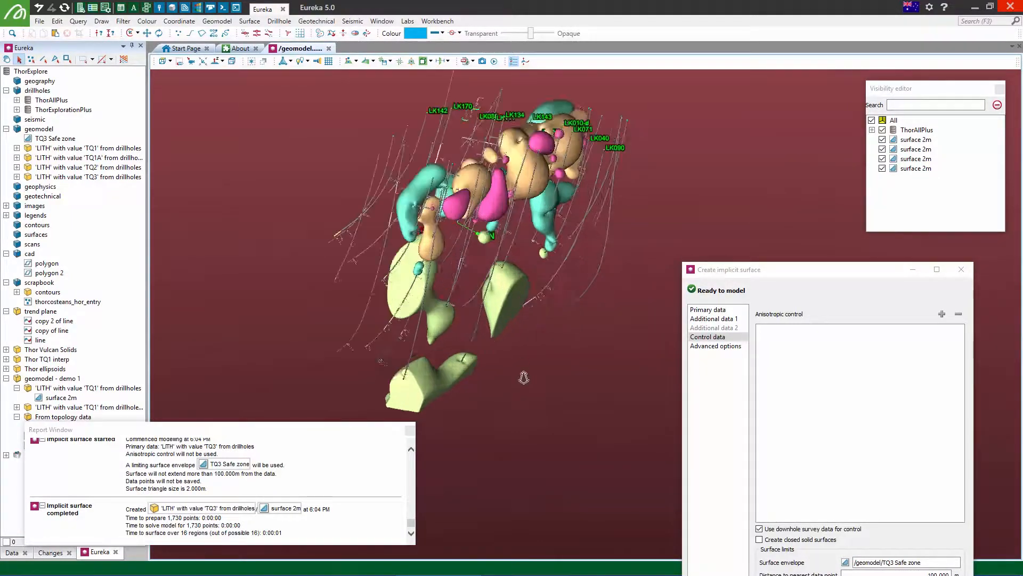
right_click(540, 358)
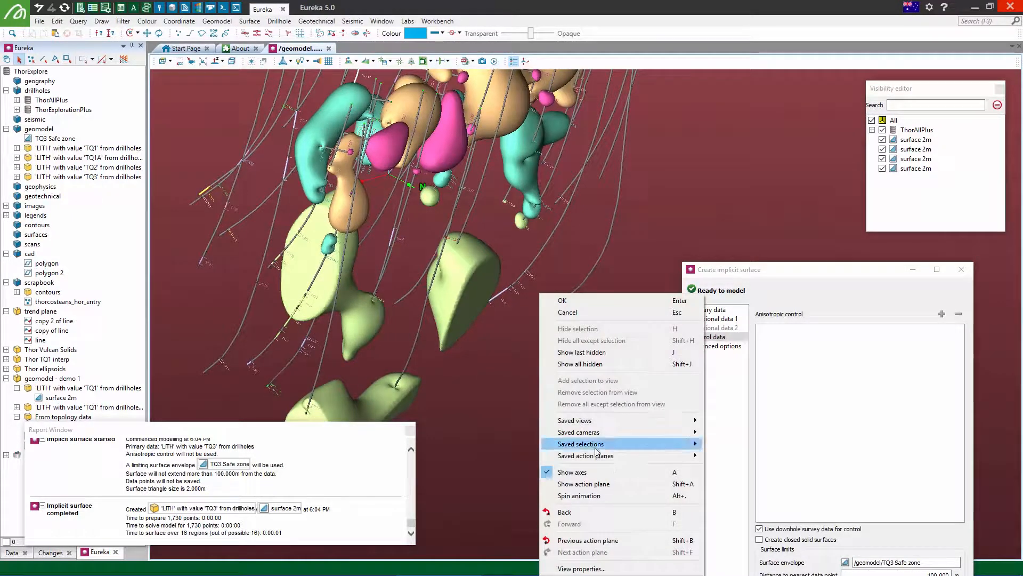
left_click(583, 354)
scroll(546, 233, "down", 4)
middle_click_drag(546, 233, 558, 347)
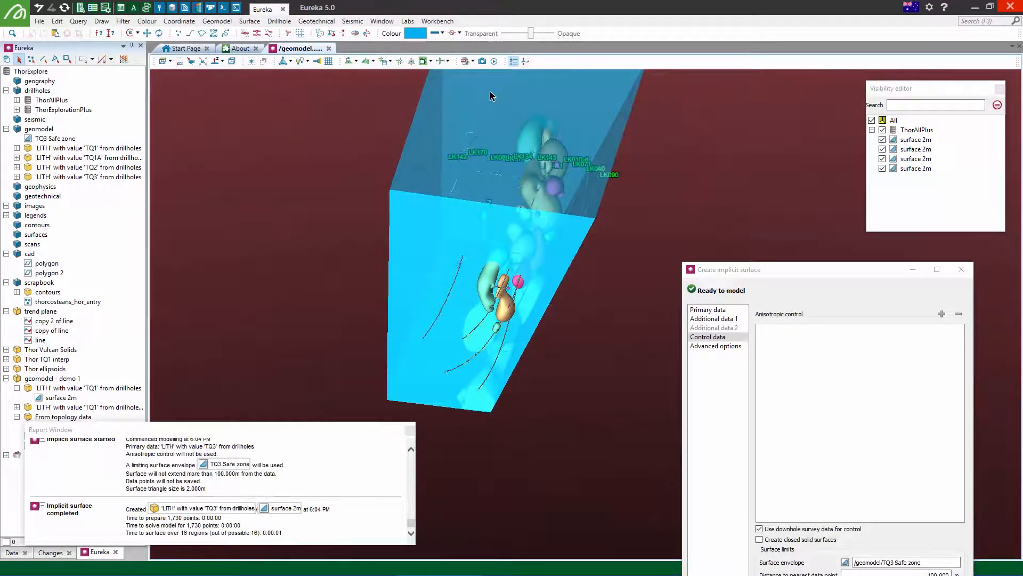
scroll(361, 396, "up", 2)
- Display the surface 20m from the From topology data container and view how it crosses the TQ3 Safe zone solid
left_click_drag(333, 427, 497, 442)
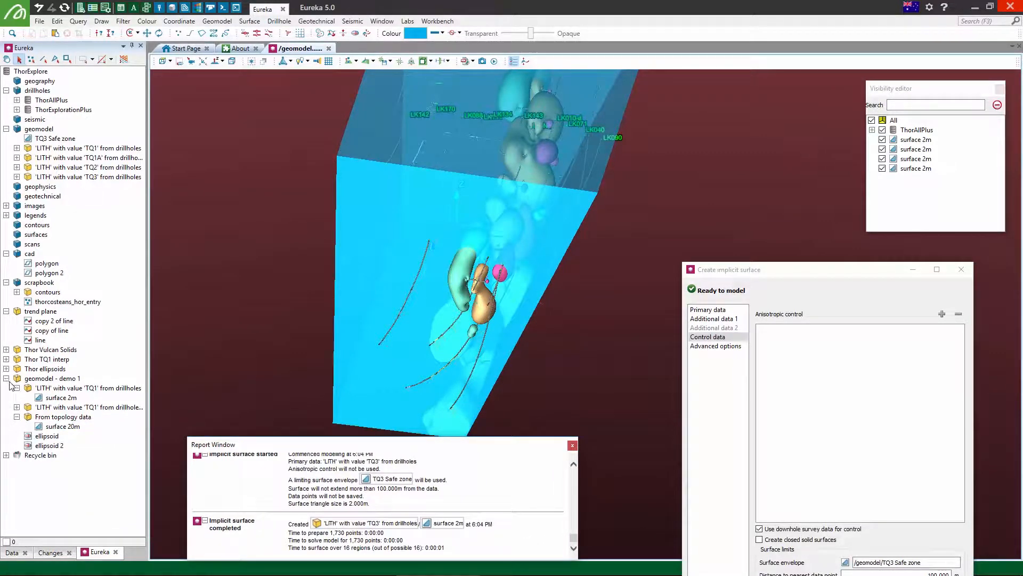
left_click(55, 399)
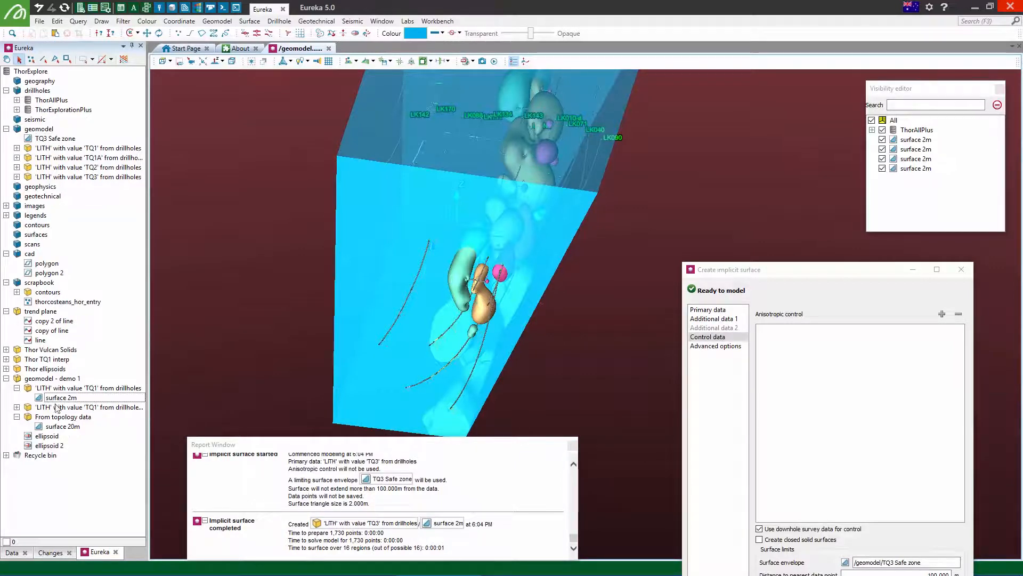
left_click_drag(67, 430, 226, 302)
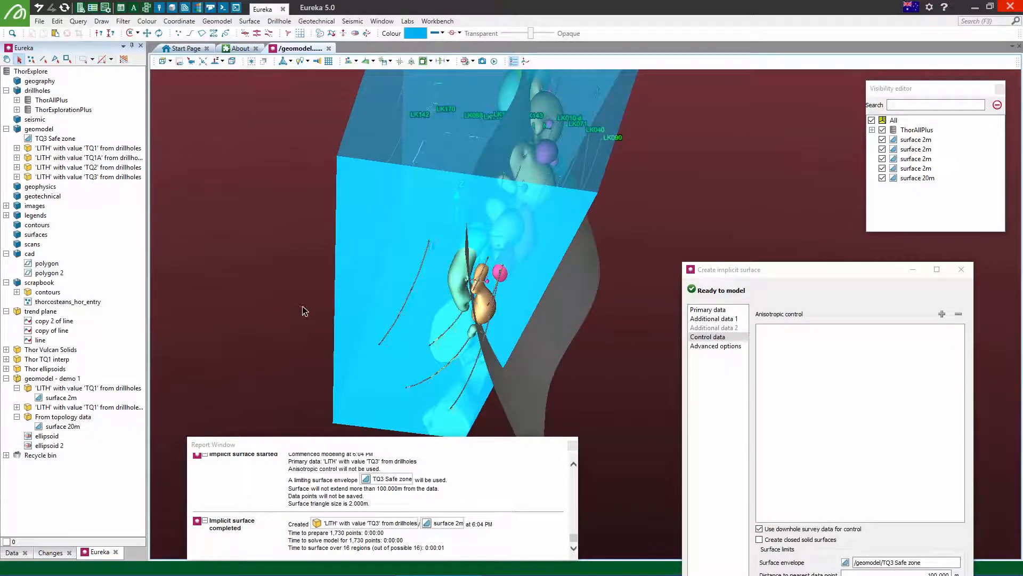
middle_click_drag(368, 295, 315, 241)
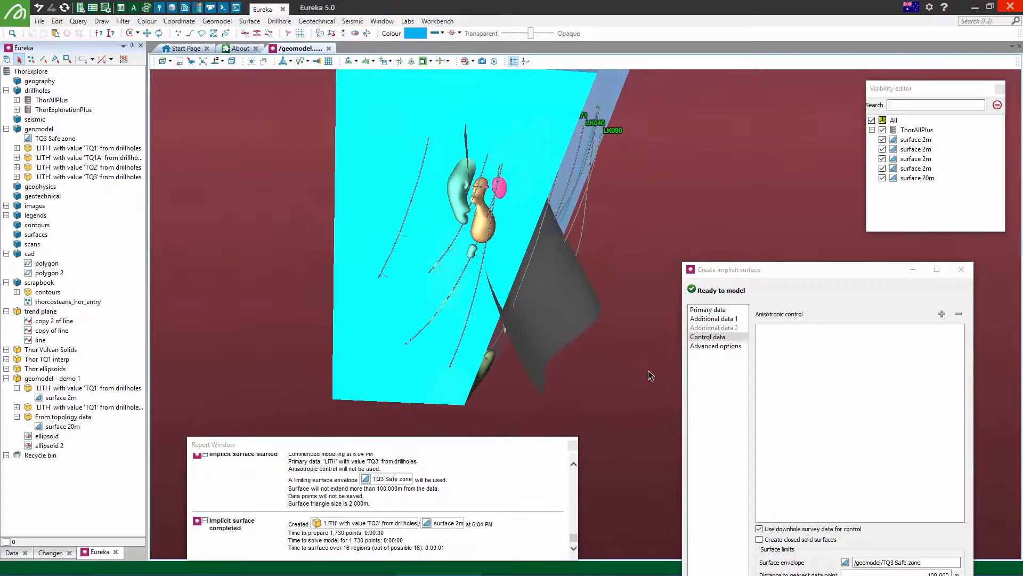
- Copy the displayed surface 20m from the From topology data container into the geomodel container
left_click(536, 358)
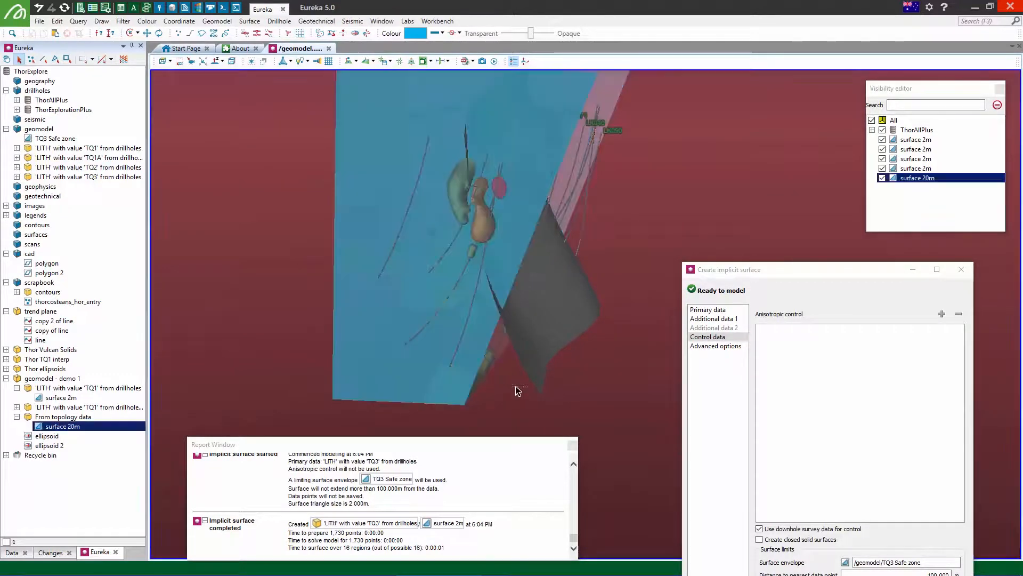
right_click(522, 354)
mouse_move(616, 447)
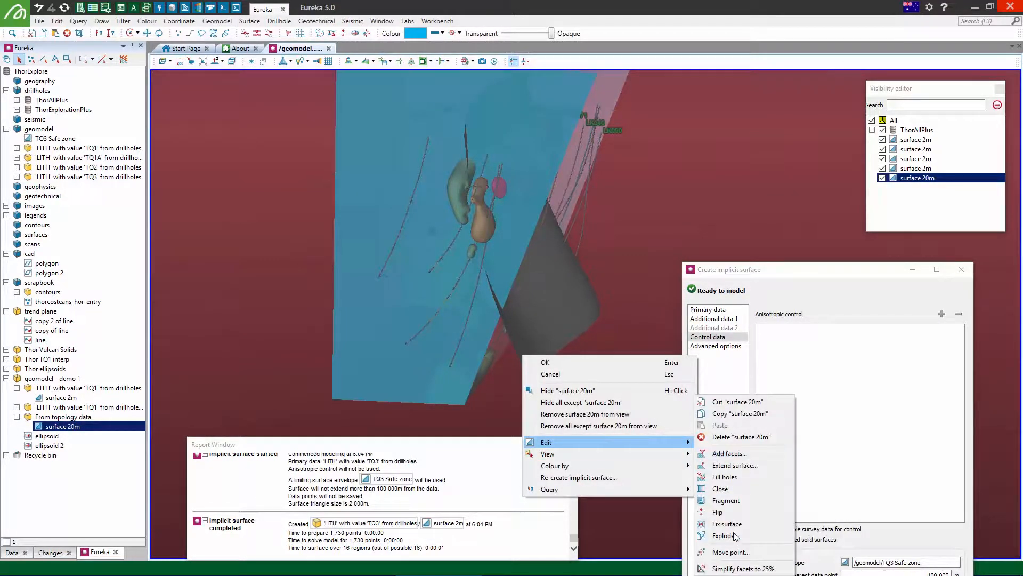
left_click(741, 414)
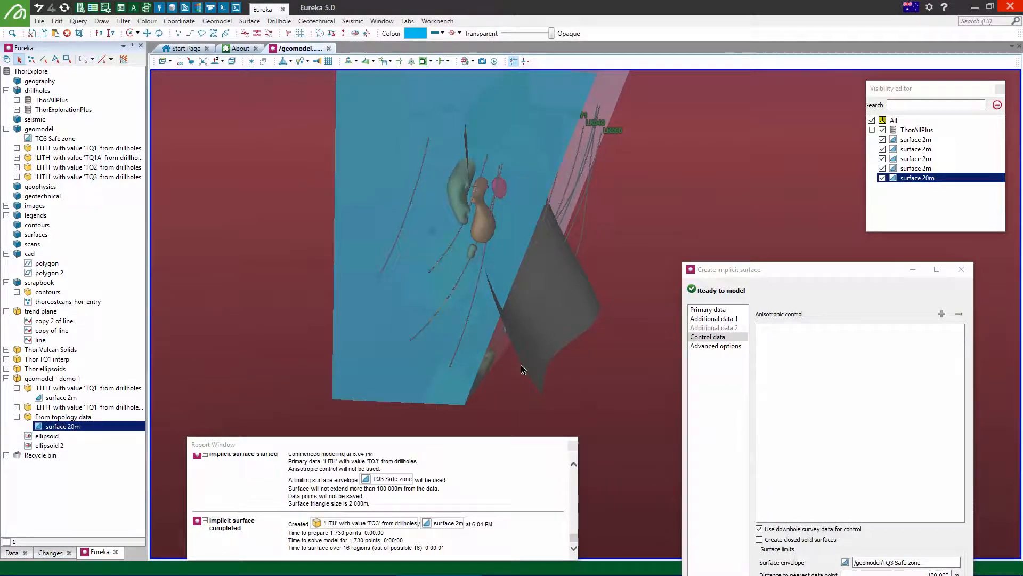
right_click(47, 132)
left_click(79, 191)
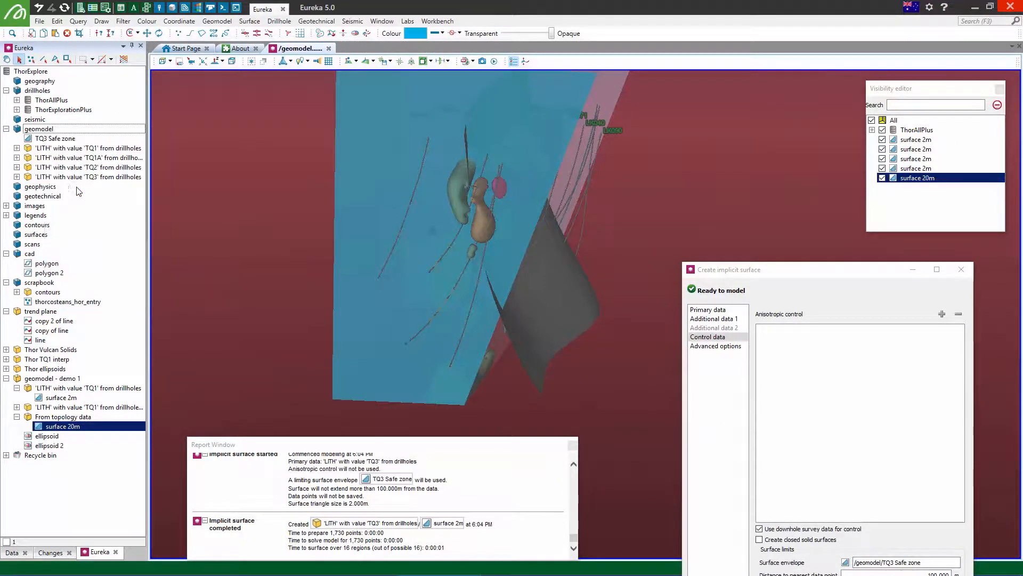
left_click(56, 188)
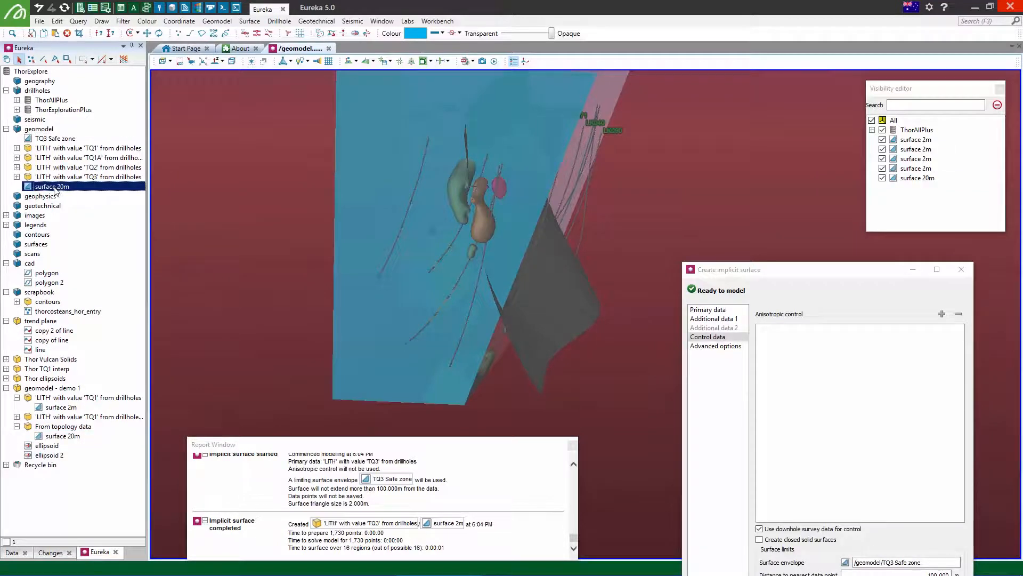
- Swap the original surface 20m in the view for its geomodel copy and hide the TQ3 Safe zone solid
left_click(572, 324, "alt")
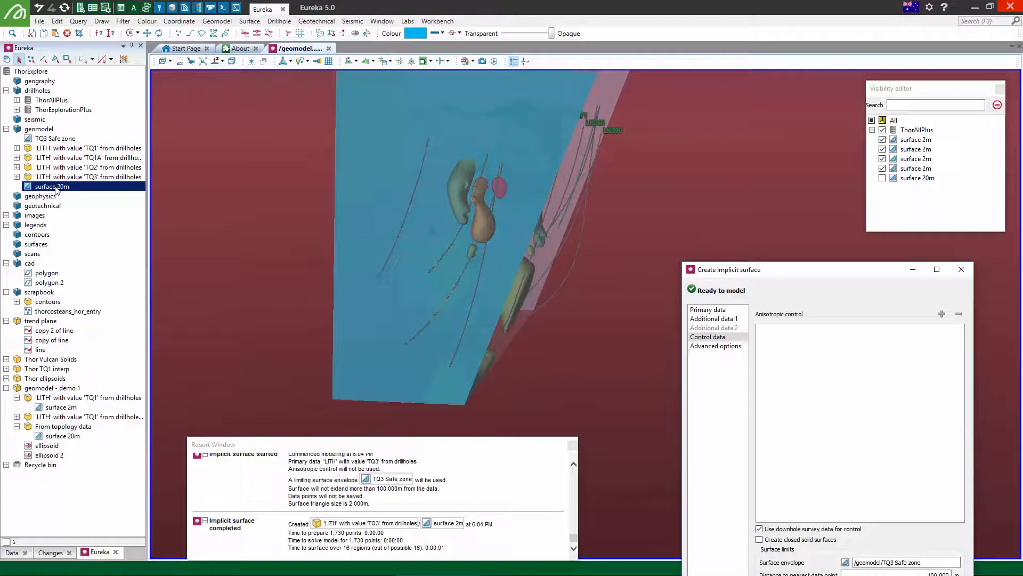
left_click_drag(57, 191, 250, 238)
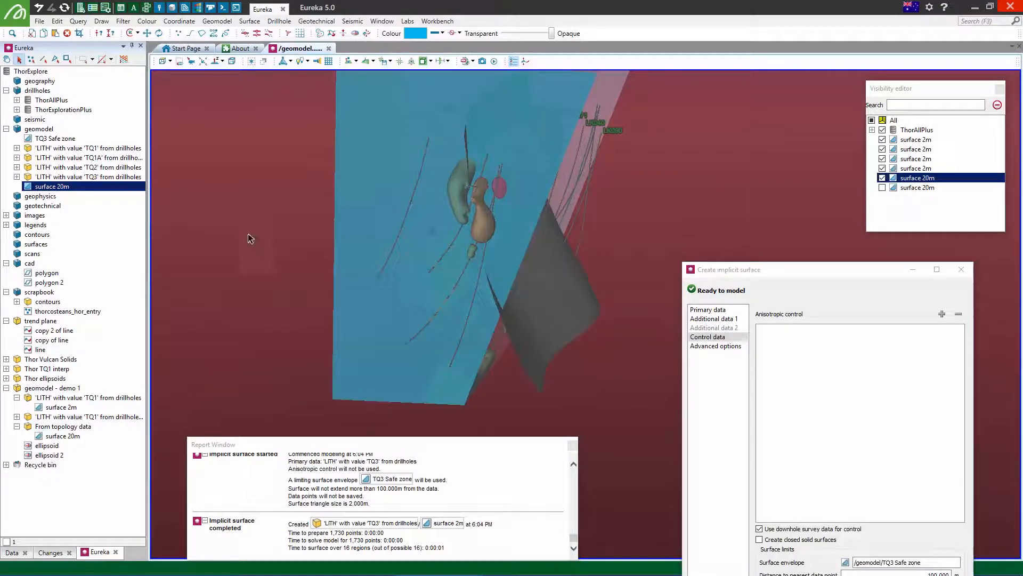
left_click_drag(491, 287, 460, 313)
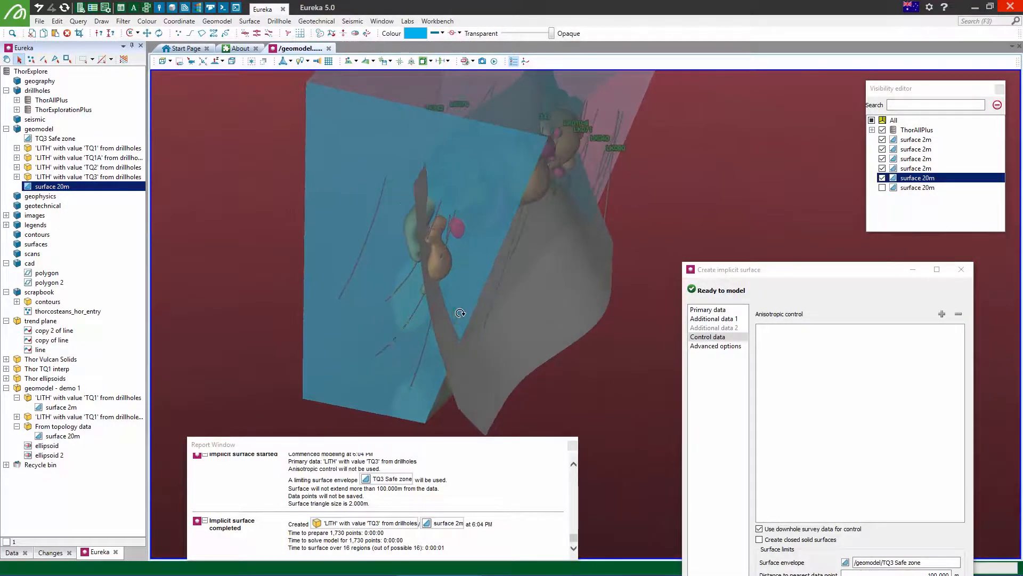
left_click(336, 141)
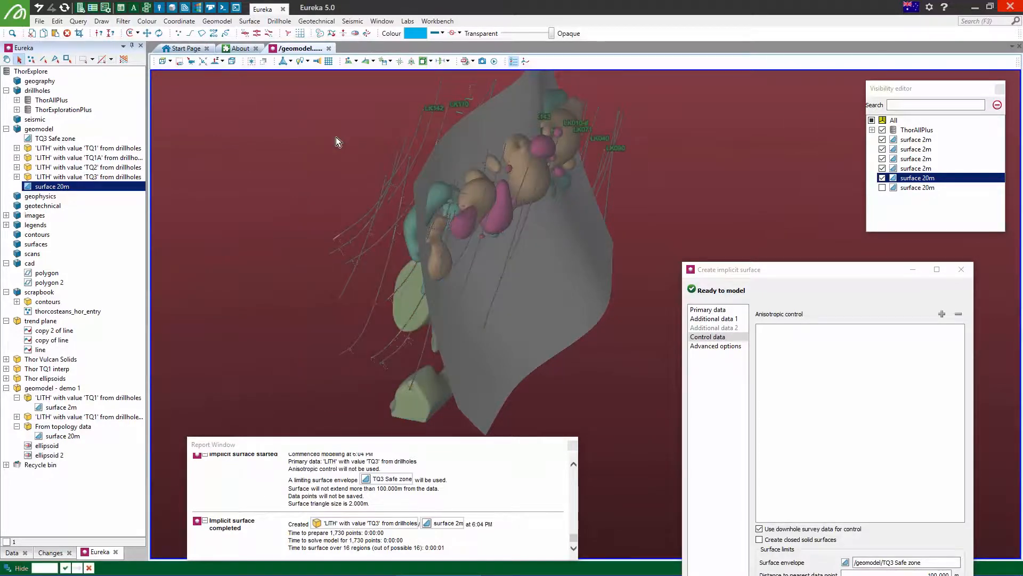
- Move the copied surface 20m downwards and sideways with the translate manipulator towards the lower TQ3 bodies
mouse_move(617, 155)
left_mouse_down()
mouse_move(618, 190)
mouse_move(533, 256)
mouse_move(590, 230)
left_mouse_up()
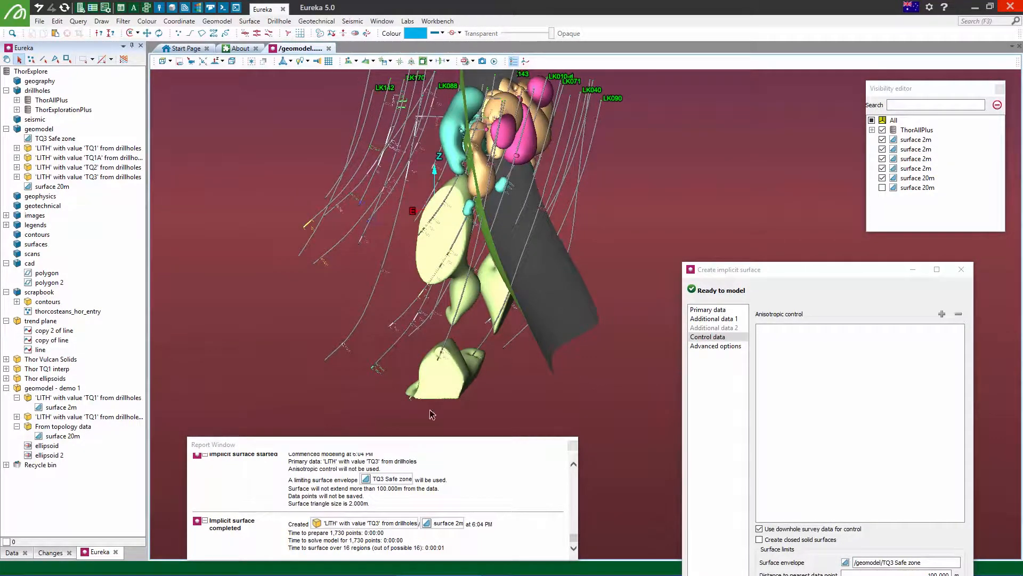
left_click_drag(521, 290, 504, 251)
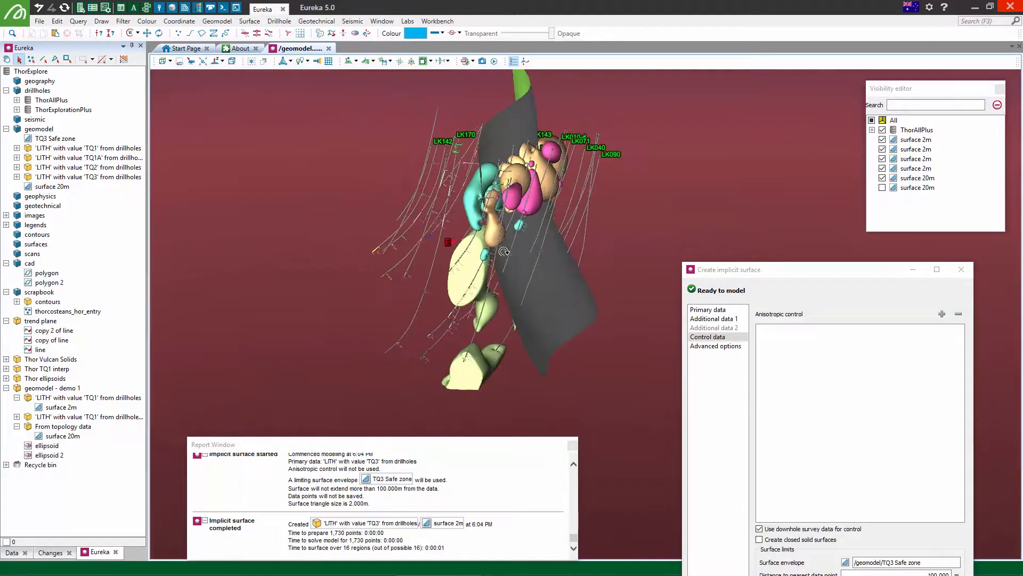
left_click(566, 305)
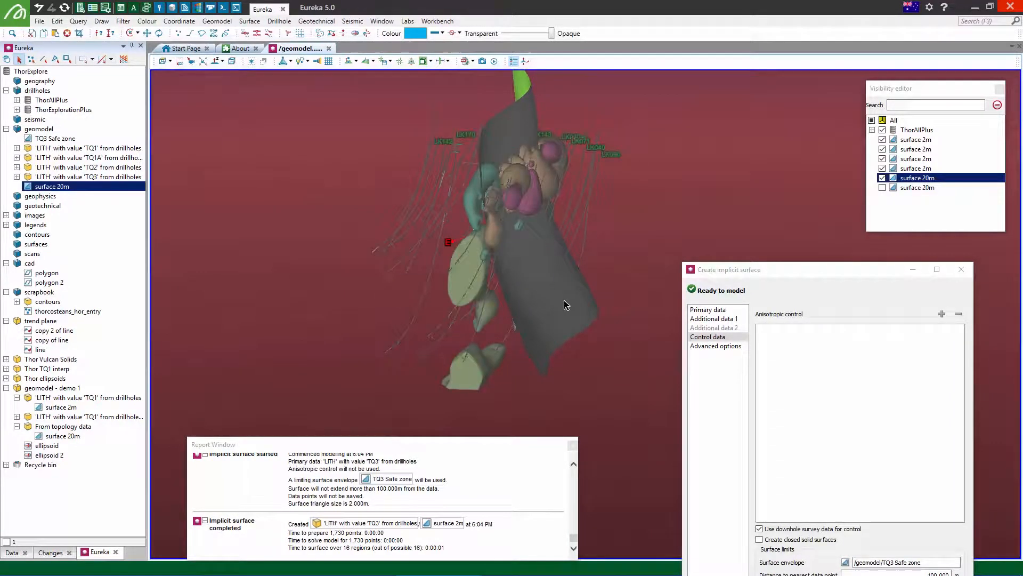
left_click(137, 34)
left_click(151, 58)
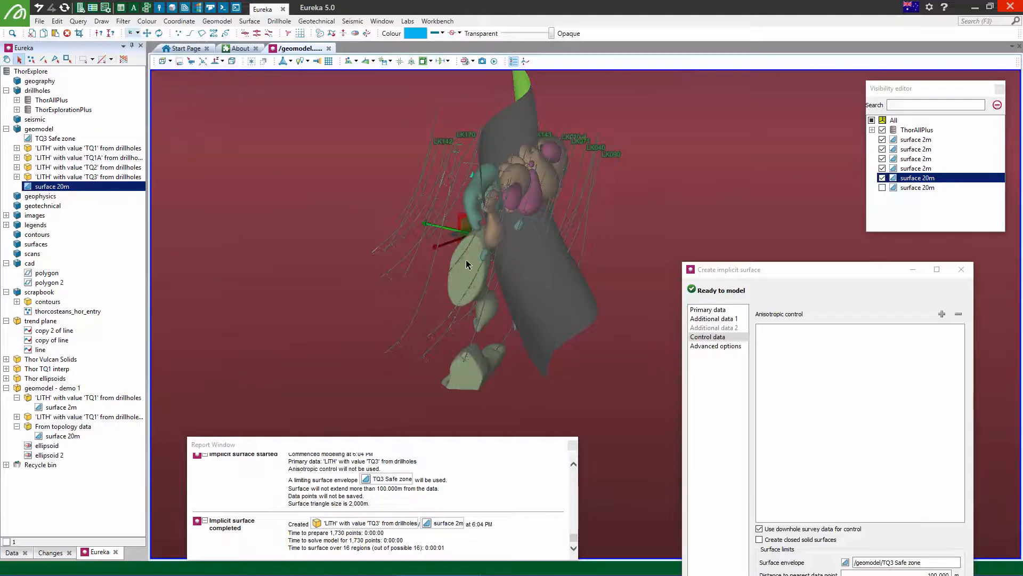
right_click_drag(518, 311, 570, 331)
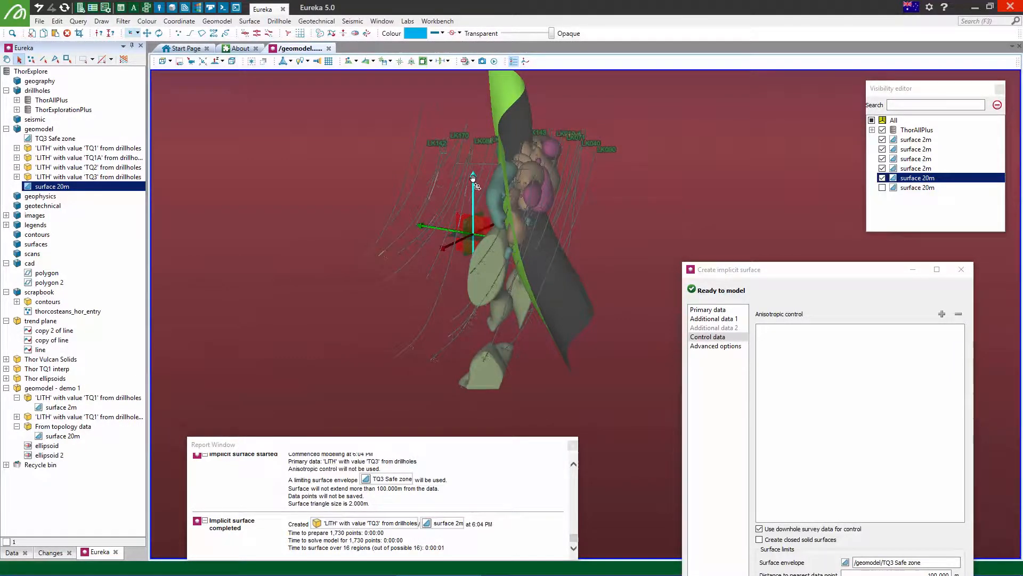
left_click_drag(473, 177, 476, 293)
right_click_drag(458, 311, 446, 362)
left_click_drag(453, 356, 424, 337)
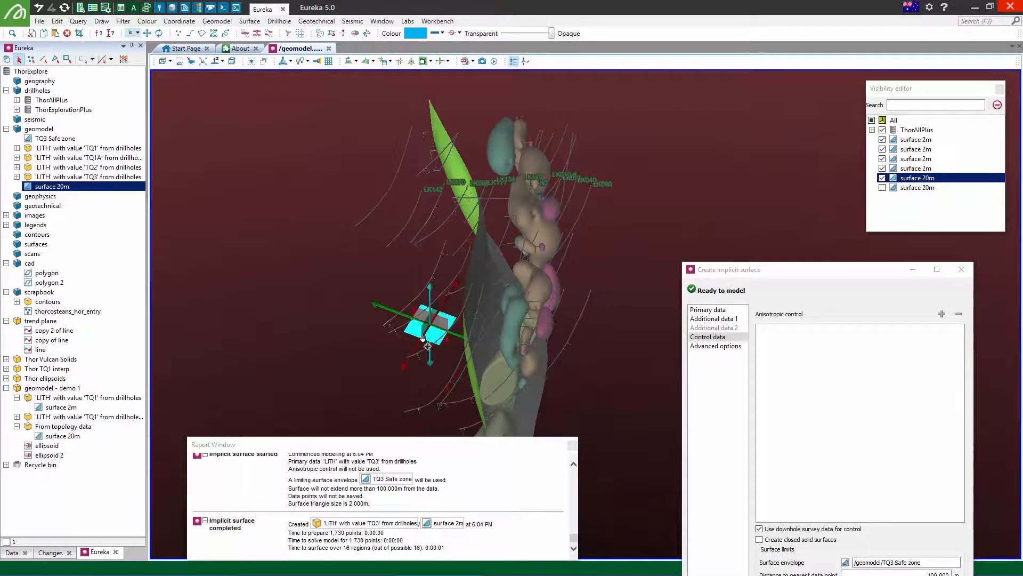
- Examine from both sides where the repositioned surface 20m cuts through the lowest TQ3 bodies
right_click_drag(423, 337, 498, 201)
middle_click_drag(535, 381, 526, 251)
scroll(526, 251, "up", 4)
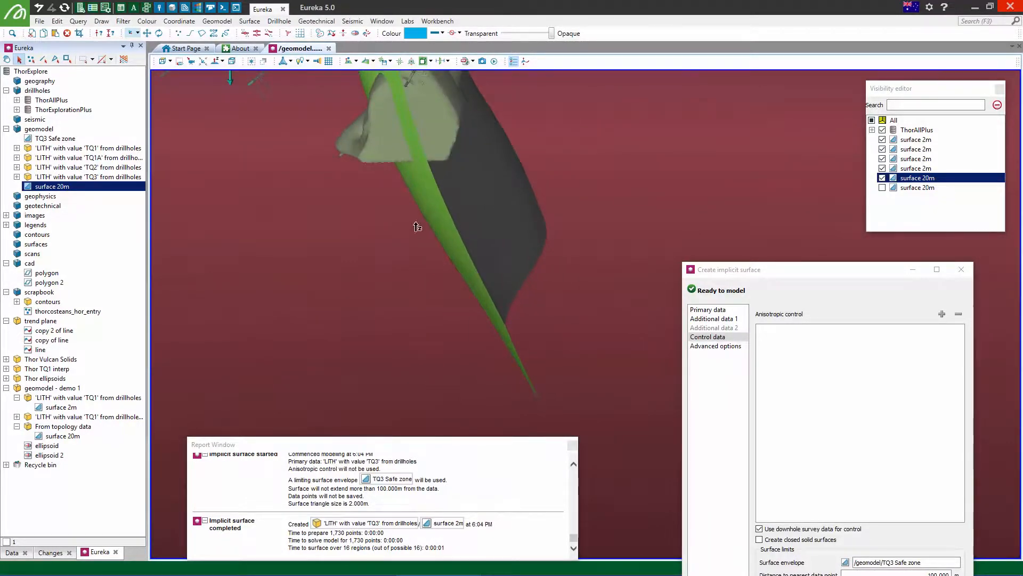
middle_click_drag(417, 227, 501, 343)
mouse_move(472, 307)
right_mouse_down()
mouse_move(505, 315)
mouse_move(506, 346)
mouse_move(559, 329)
mouse_move(548, 298)
mouse_move(442, 332)
mouse_move(440, 297)
mouse_move(474, 289)
right_mouse_up()
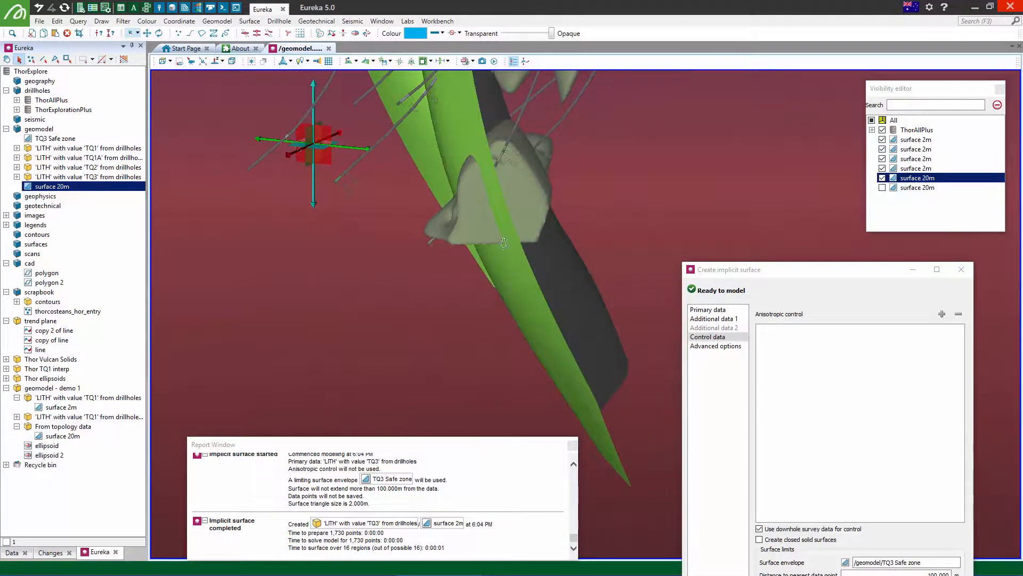
right_click_drag(504, 242, 351, 263)
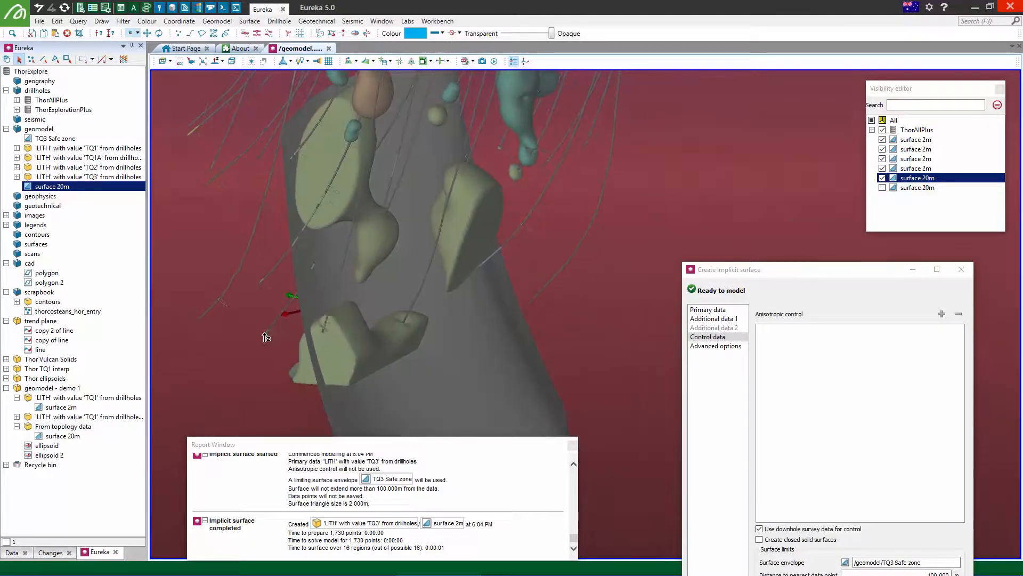
left_click(275, 371)
left_click(410, 376)
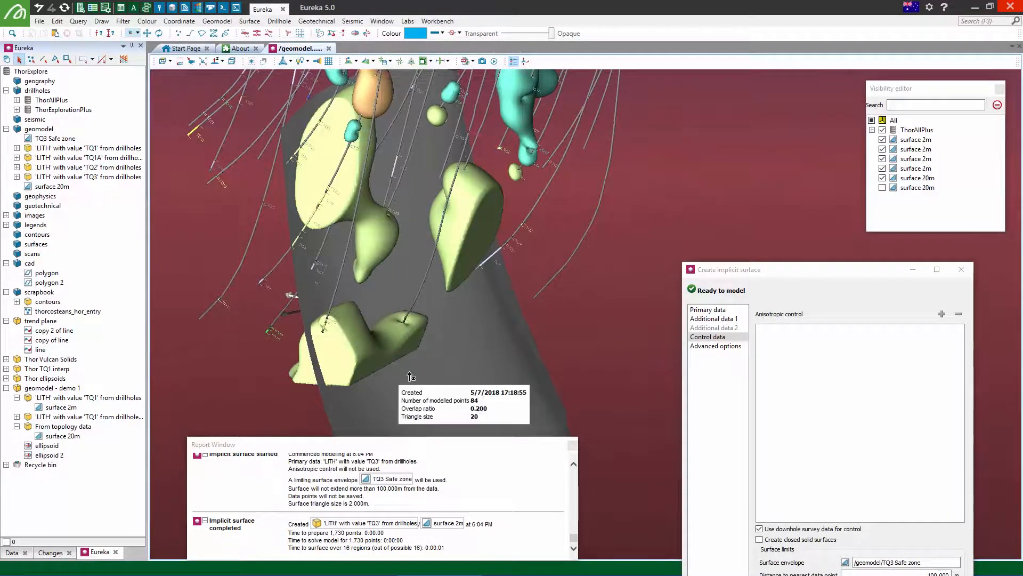
right_click_drag(408, 372, 536, 378)
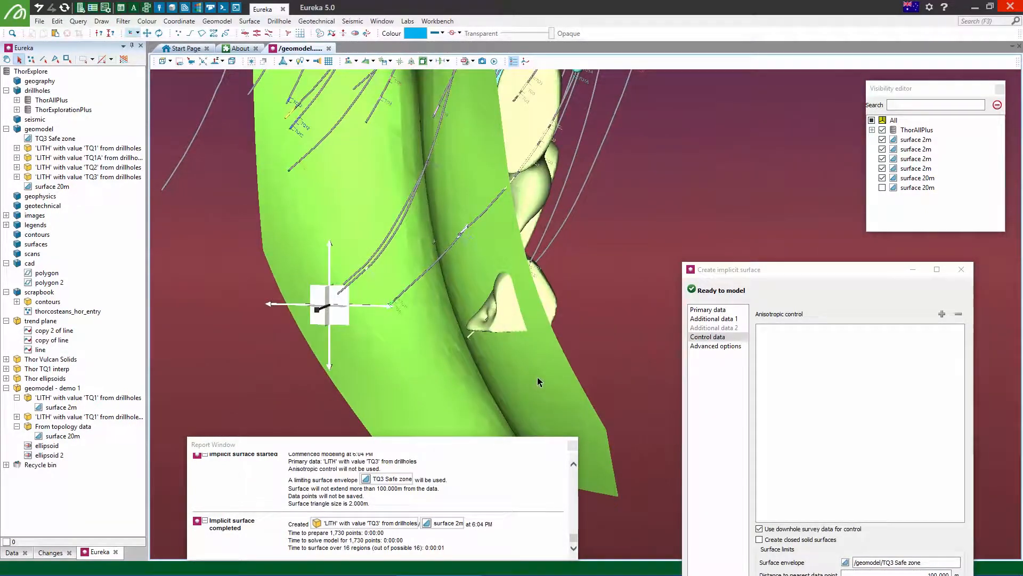
- Colour the copied surface 20m a uniform blue and check it against the TQ3 bodies
left_click(536, 379)
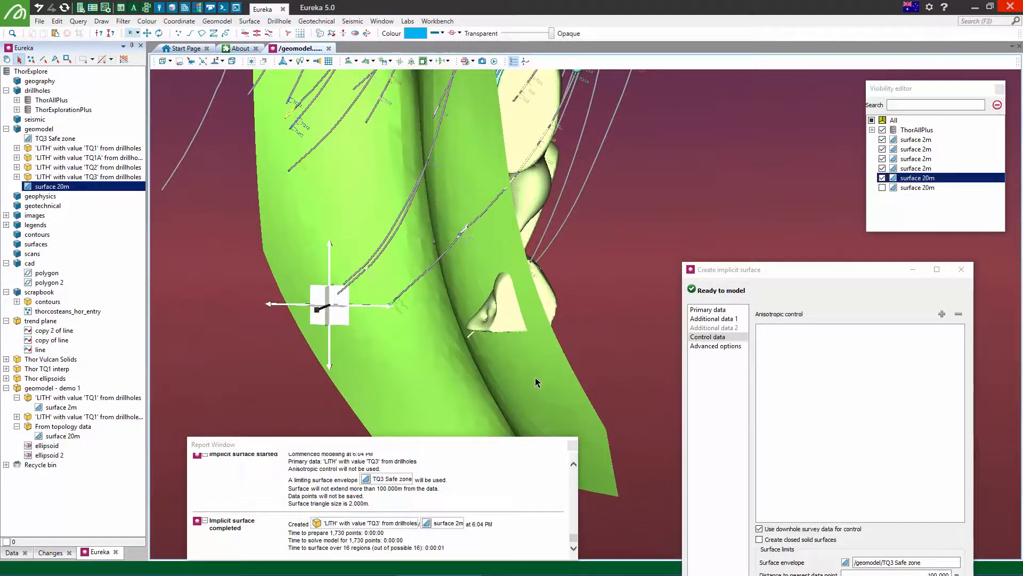
left_click(147, 21)
left_click(203, 74)
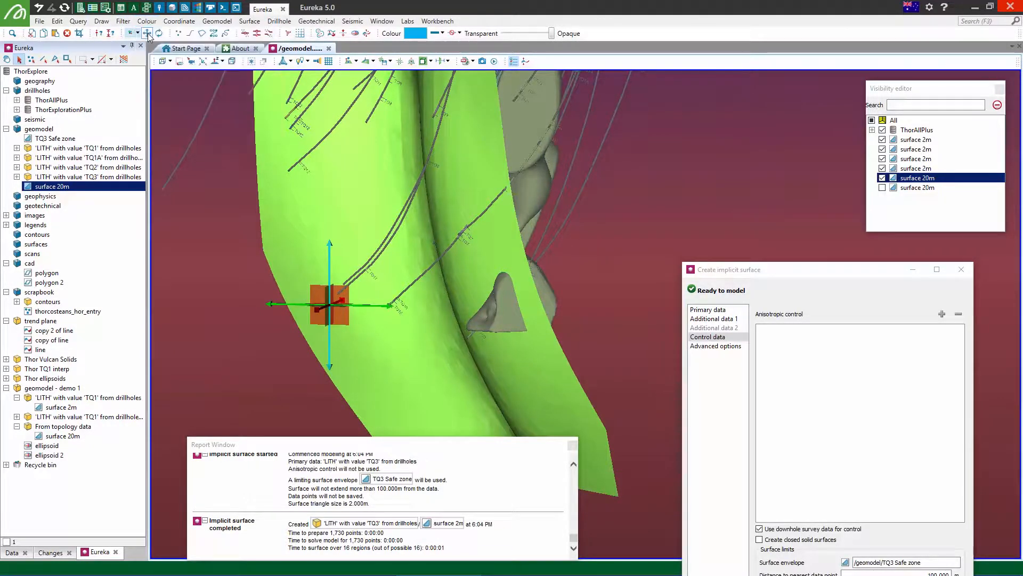
left_click(477, 281)
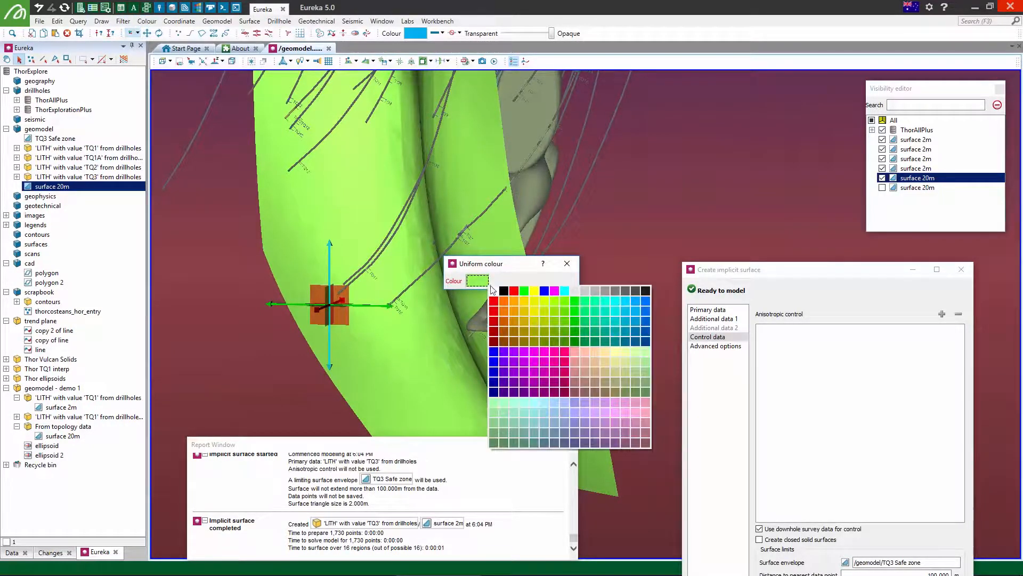
left_click(632, 320)
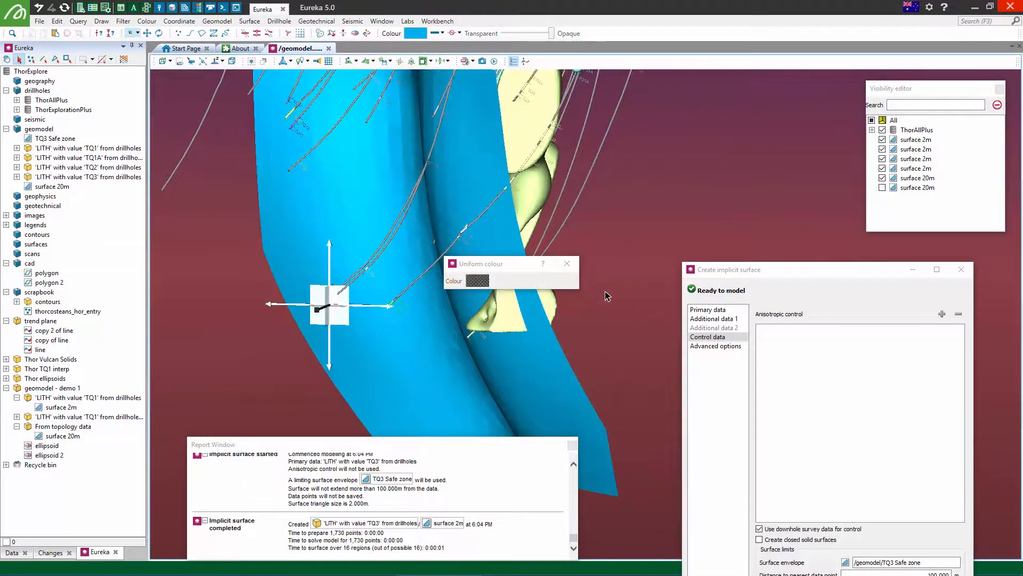
left_click_drag(606, 305, 436, 350)
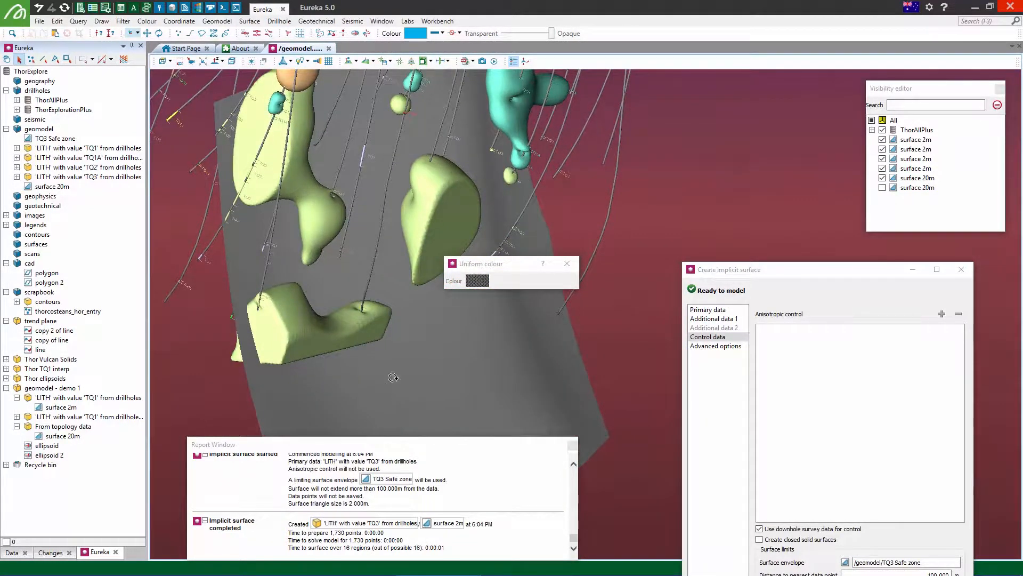
left_click_drag(392, 377, 385, 349)
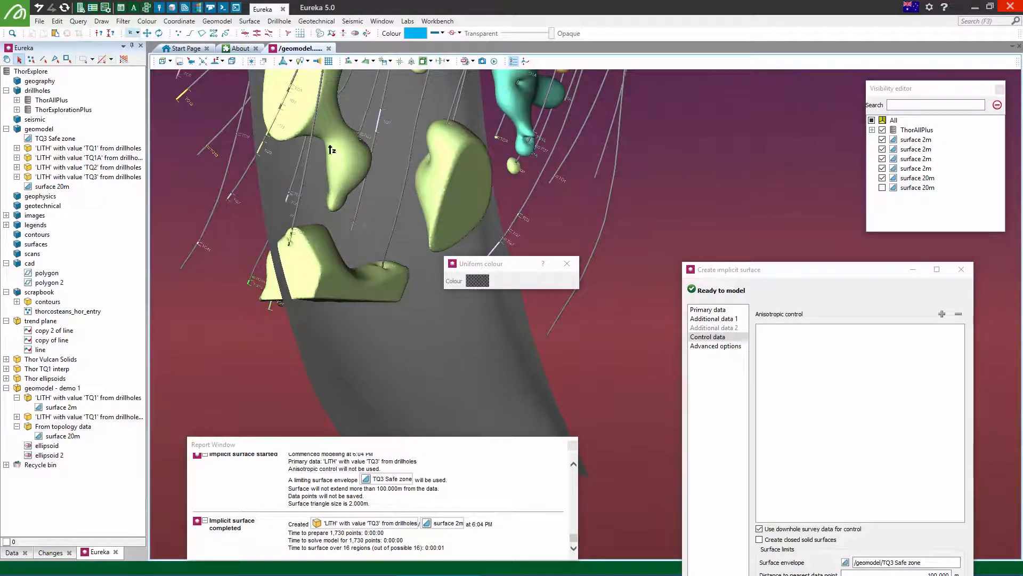
- Set the repositioned blue geomodel surface 20m as the TQ3 surface envelope and regenerate the implicit surface
left_click_drag(385, 261, 419, 331)
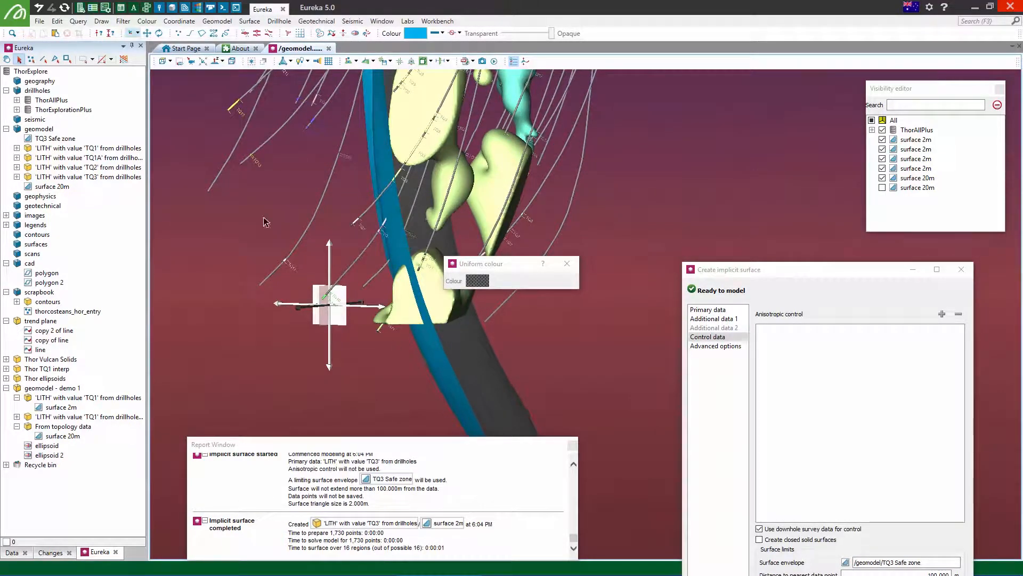
left_click_drag(502, 389, 932, 563)
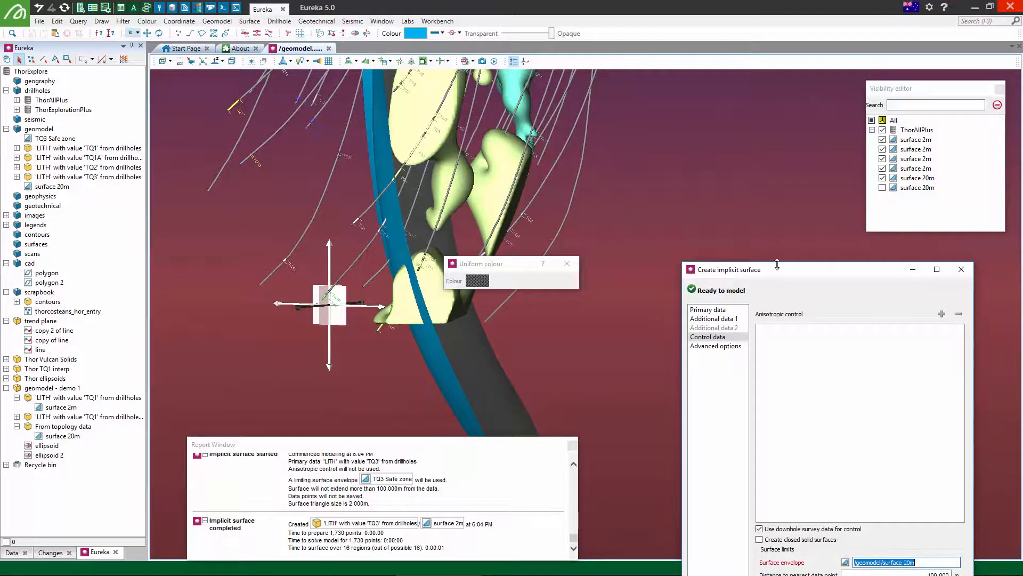
left_click_drag(793, 280, 739, 87)
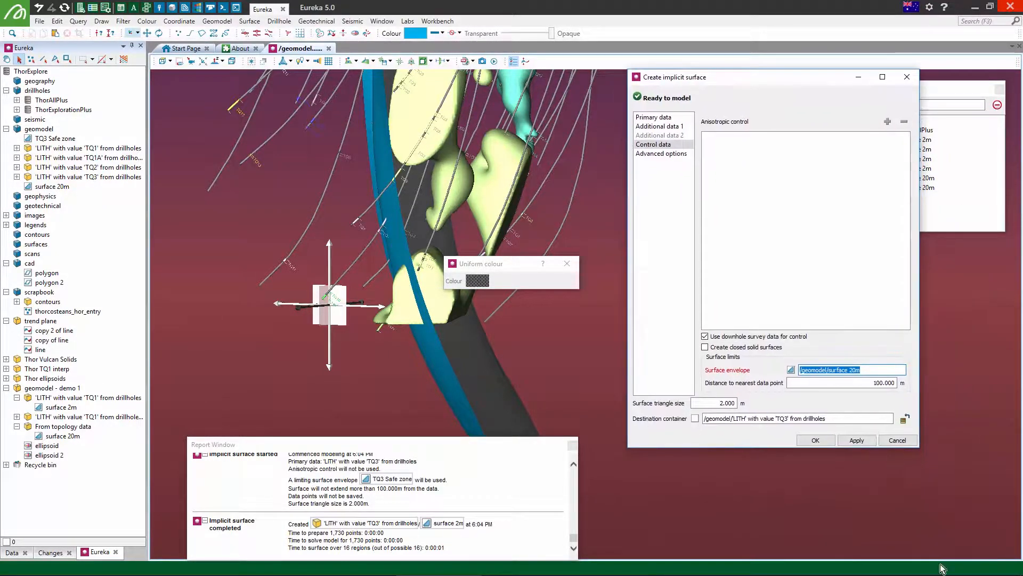
left_click(857, 441)
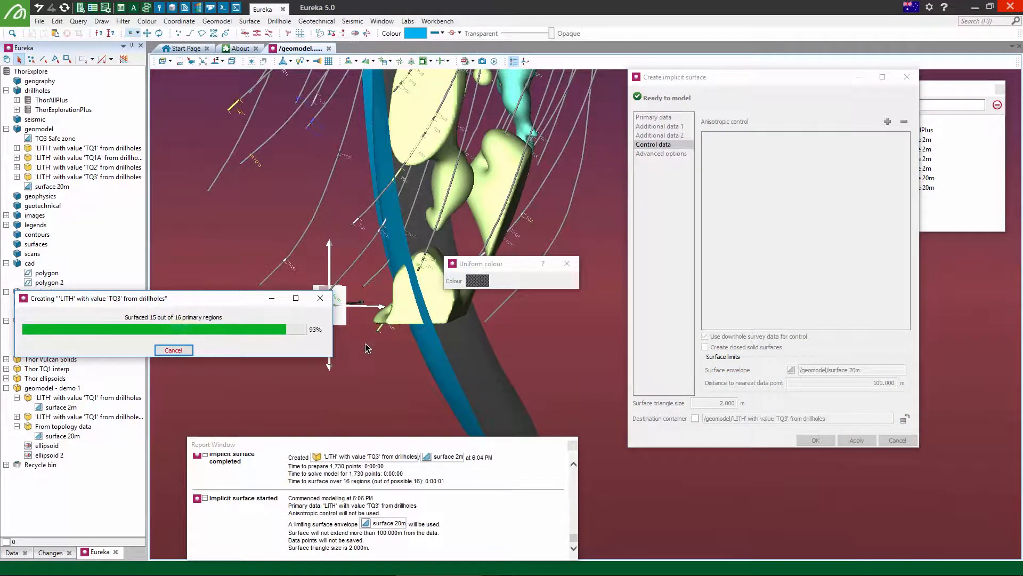
- Examine from several sides how the regenerated TQ3 bodies are limited by the blue surface 20m
mouse_move(406, 351)
right_mouse_down()
mouse_move(459, 318)
mouse_move(384, 327)
mouse_move(411, 339)
right_mouse_up()
scroll(426, 296, "up", 3)
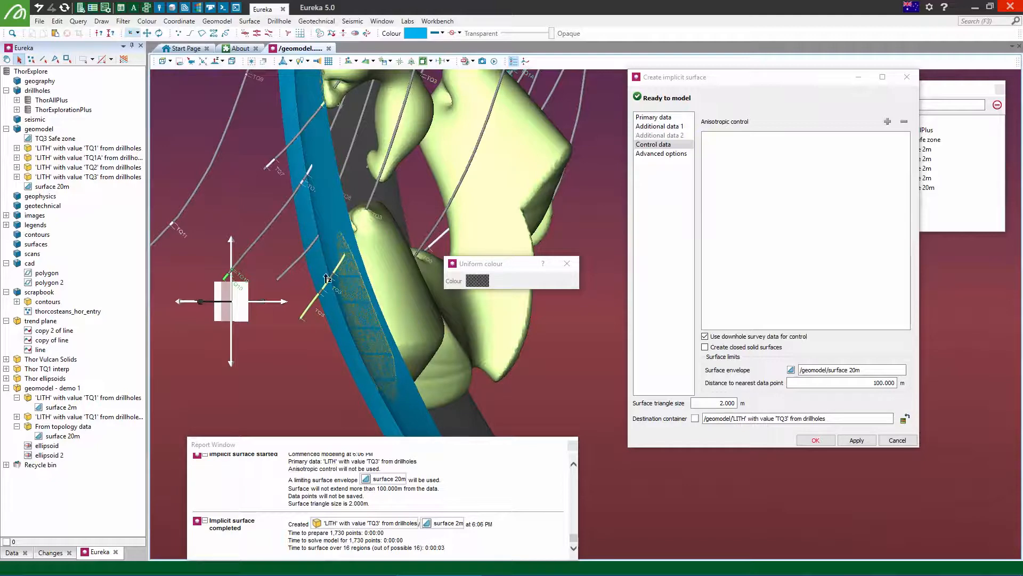
scroll(375, 309, "down", 3)
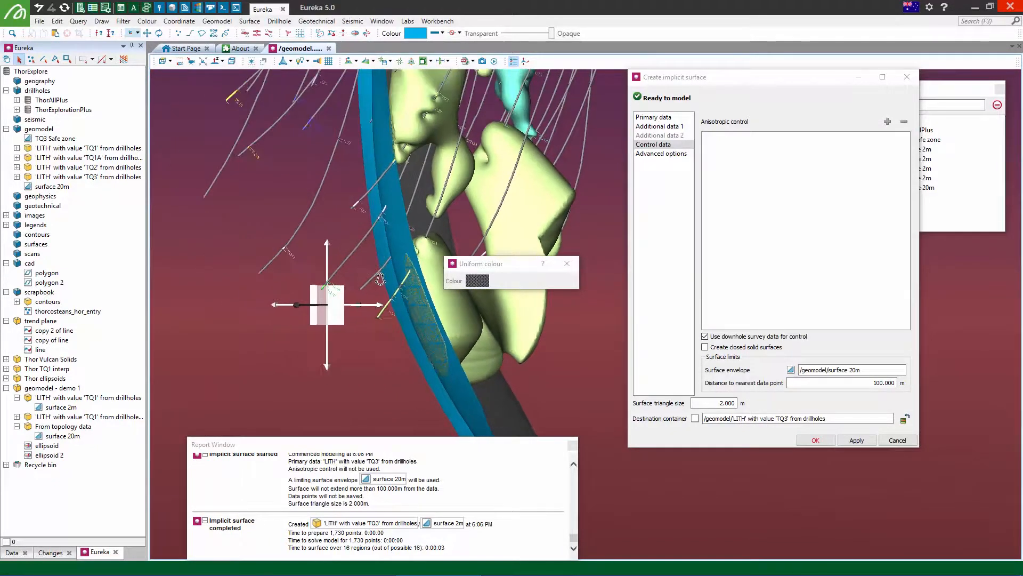
middle_click_drag(436, 360, 437, 293)
left_click(501, 262)
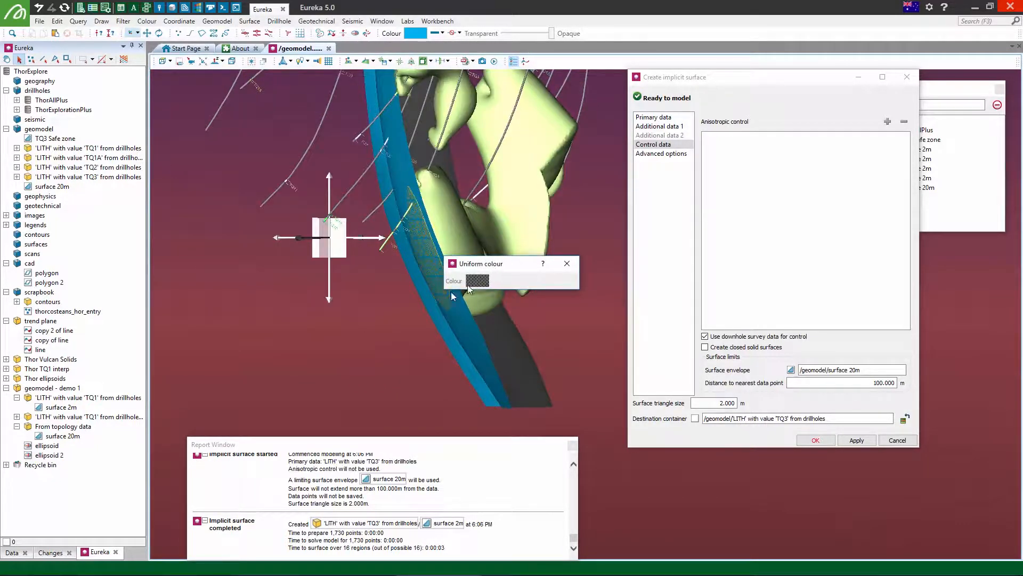
right_click_drag(426, 325, 356, 346)
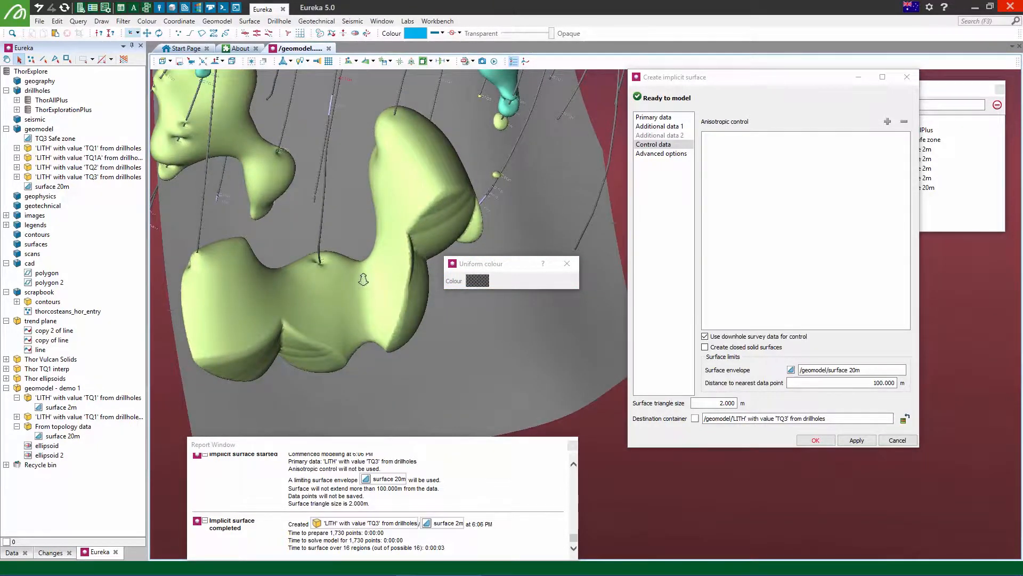
scroll(361, 277, "down", 3)
middle_click_drag(359, 245, 312, 289)
mouse_move(329, 290)
right_mouse_down()
mouse_move(370, 306)
mouse_move(334, 304)
right_mouse_up()
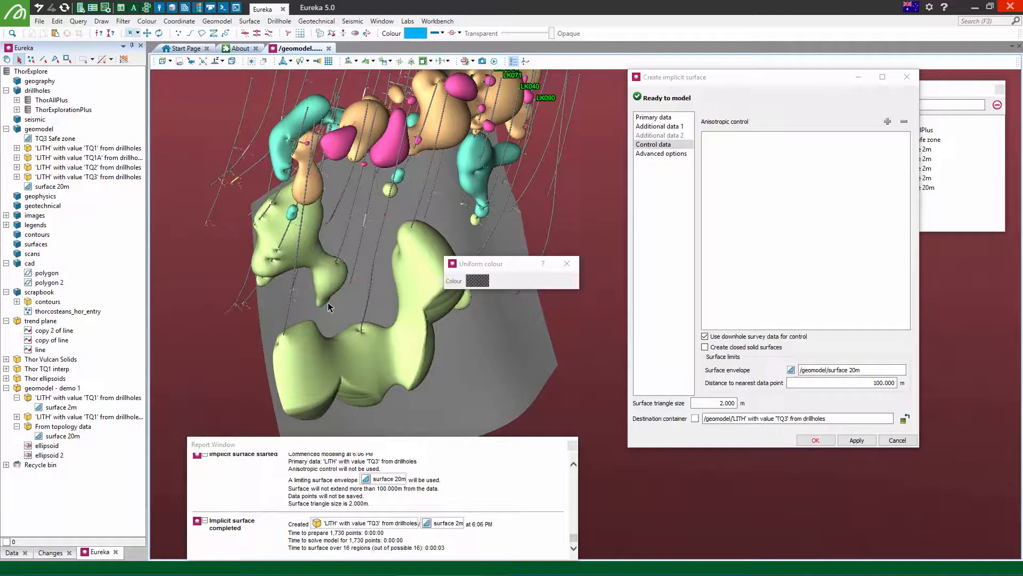